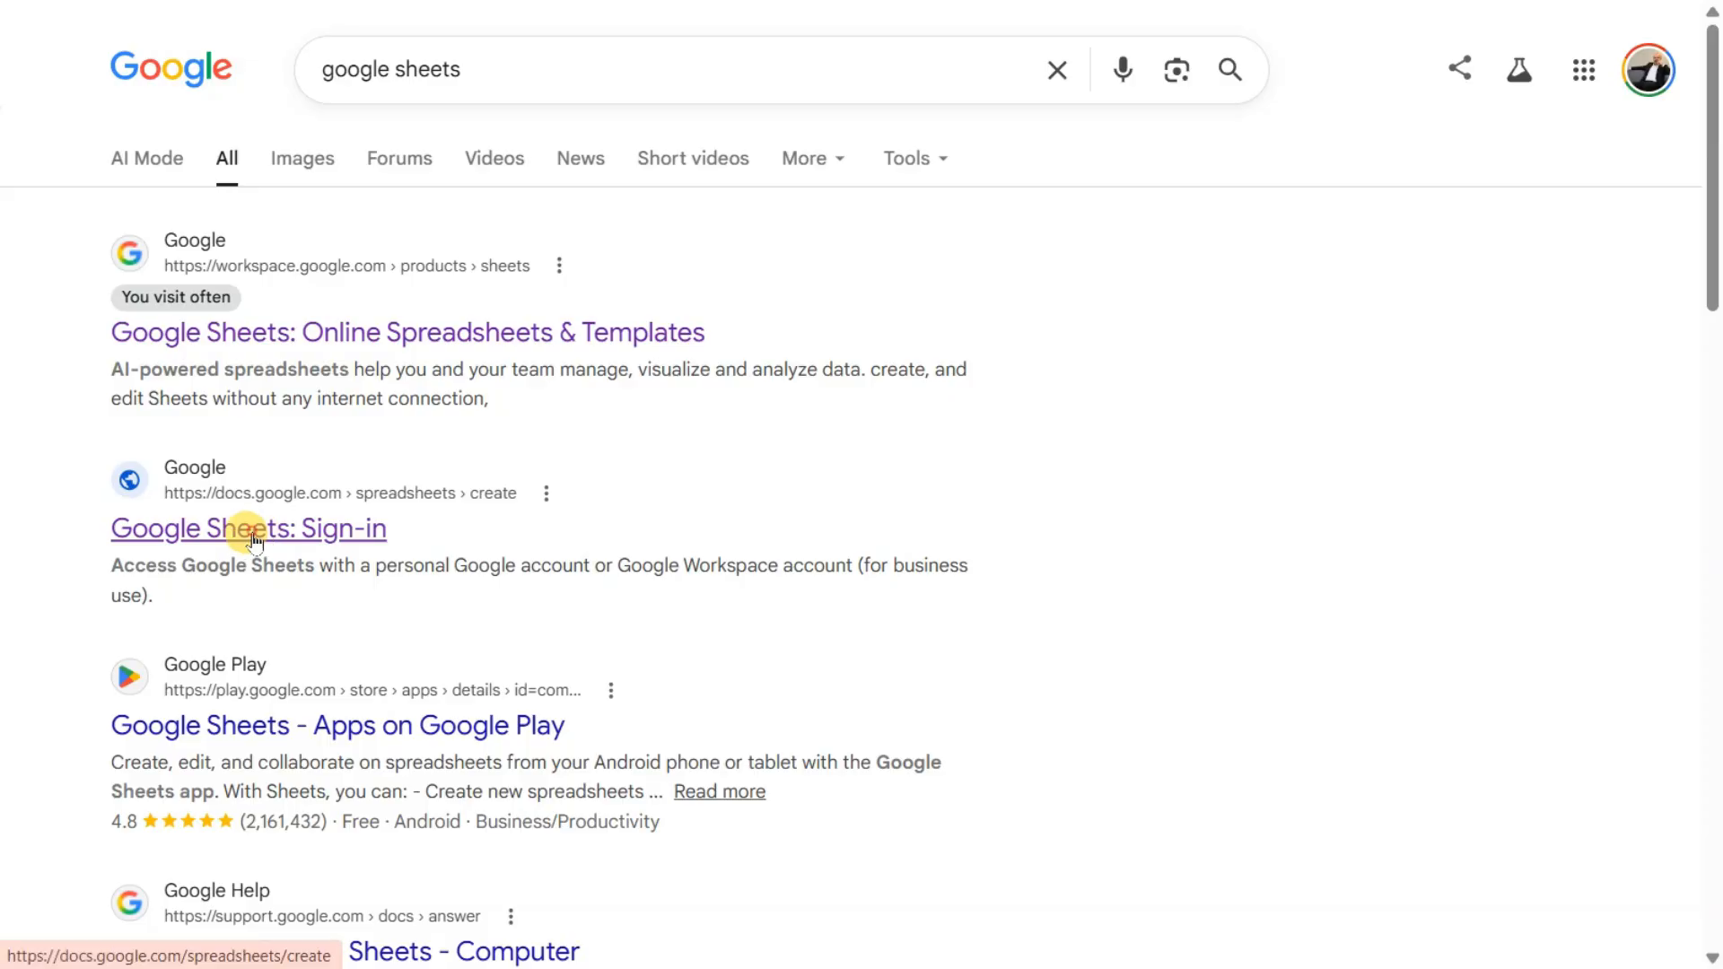
# Step: Open a new Google Sheets spreadsheet from the search results and rename it "Email Tracker"
pyautogui.click(255, 539)
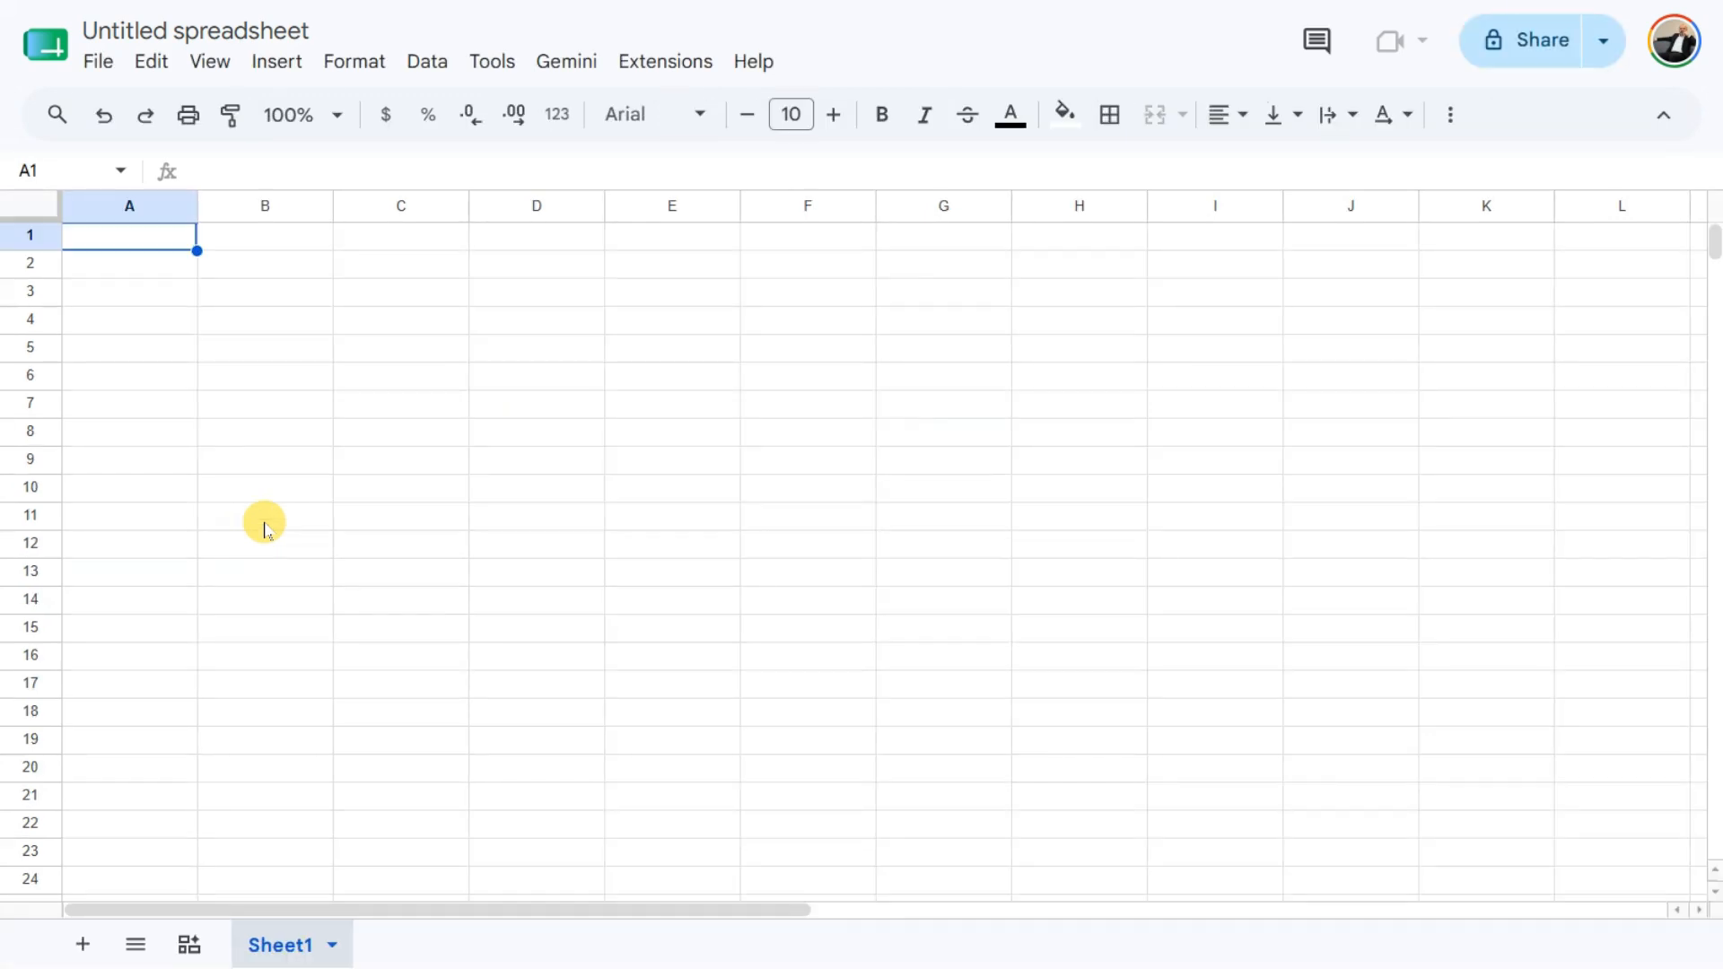
pyautogui.click(222, 32)
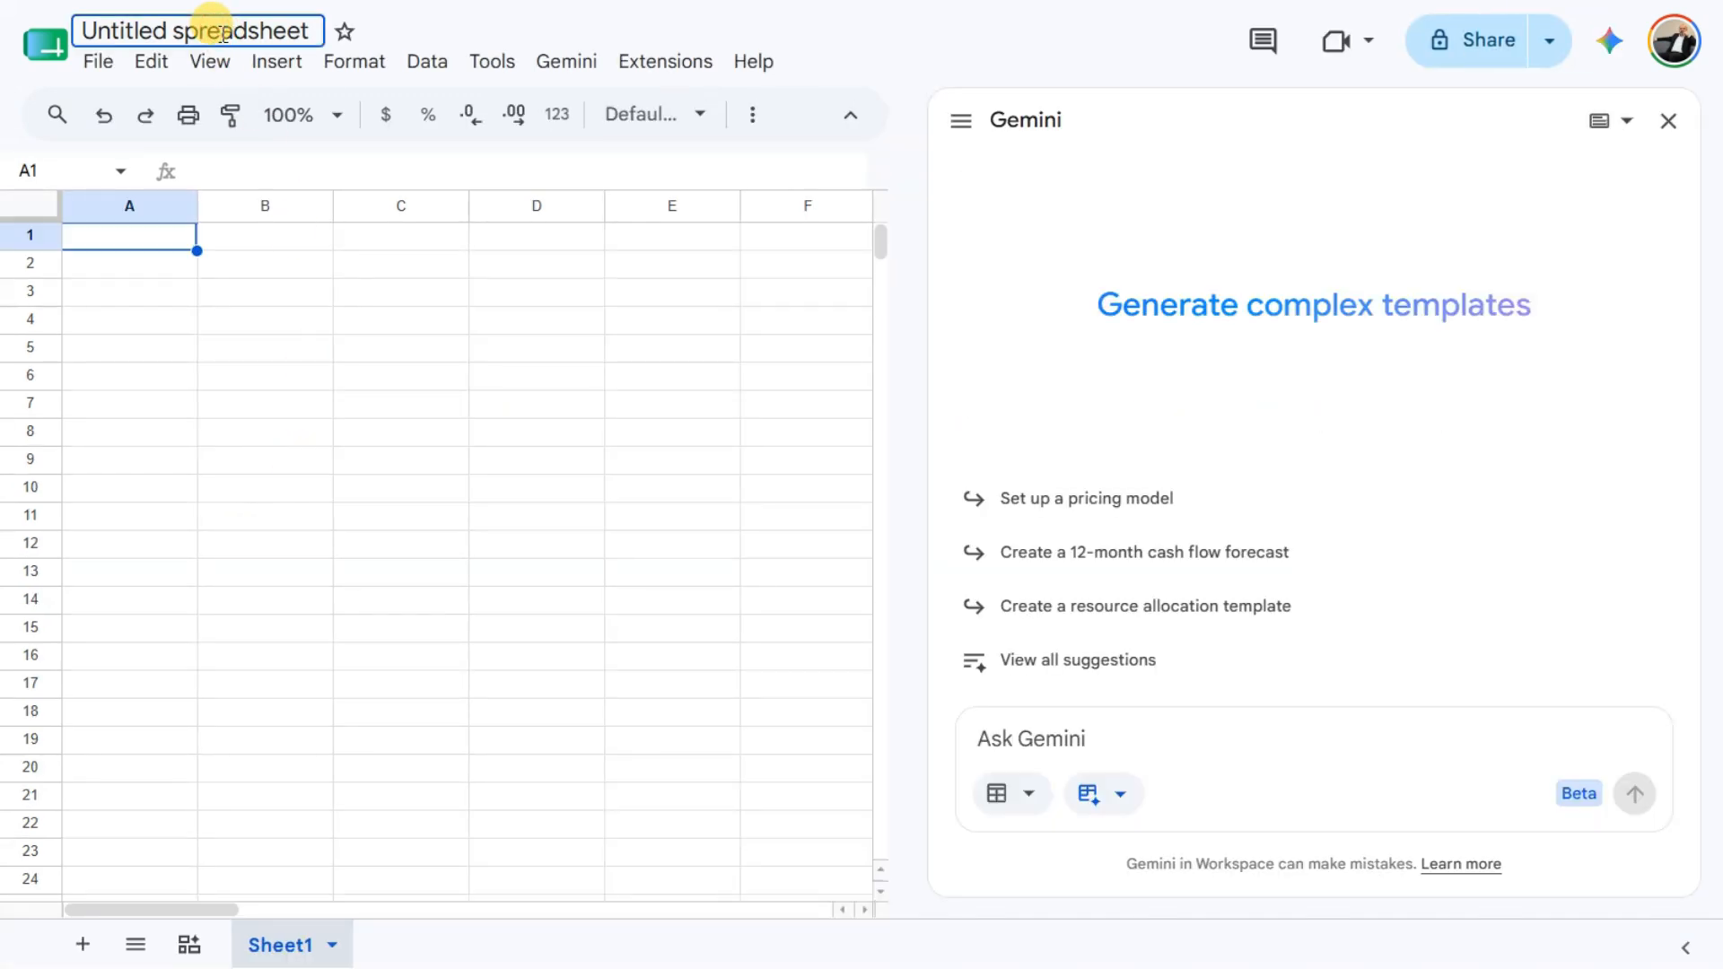
pyautogui.doubleClick(222, 32)
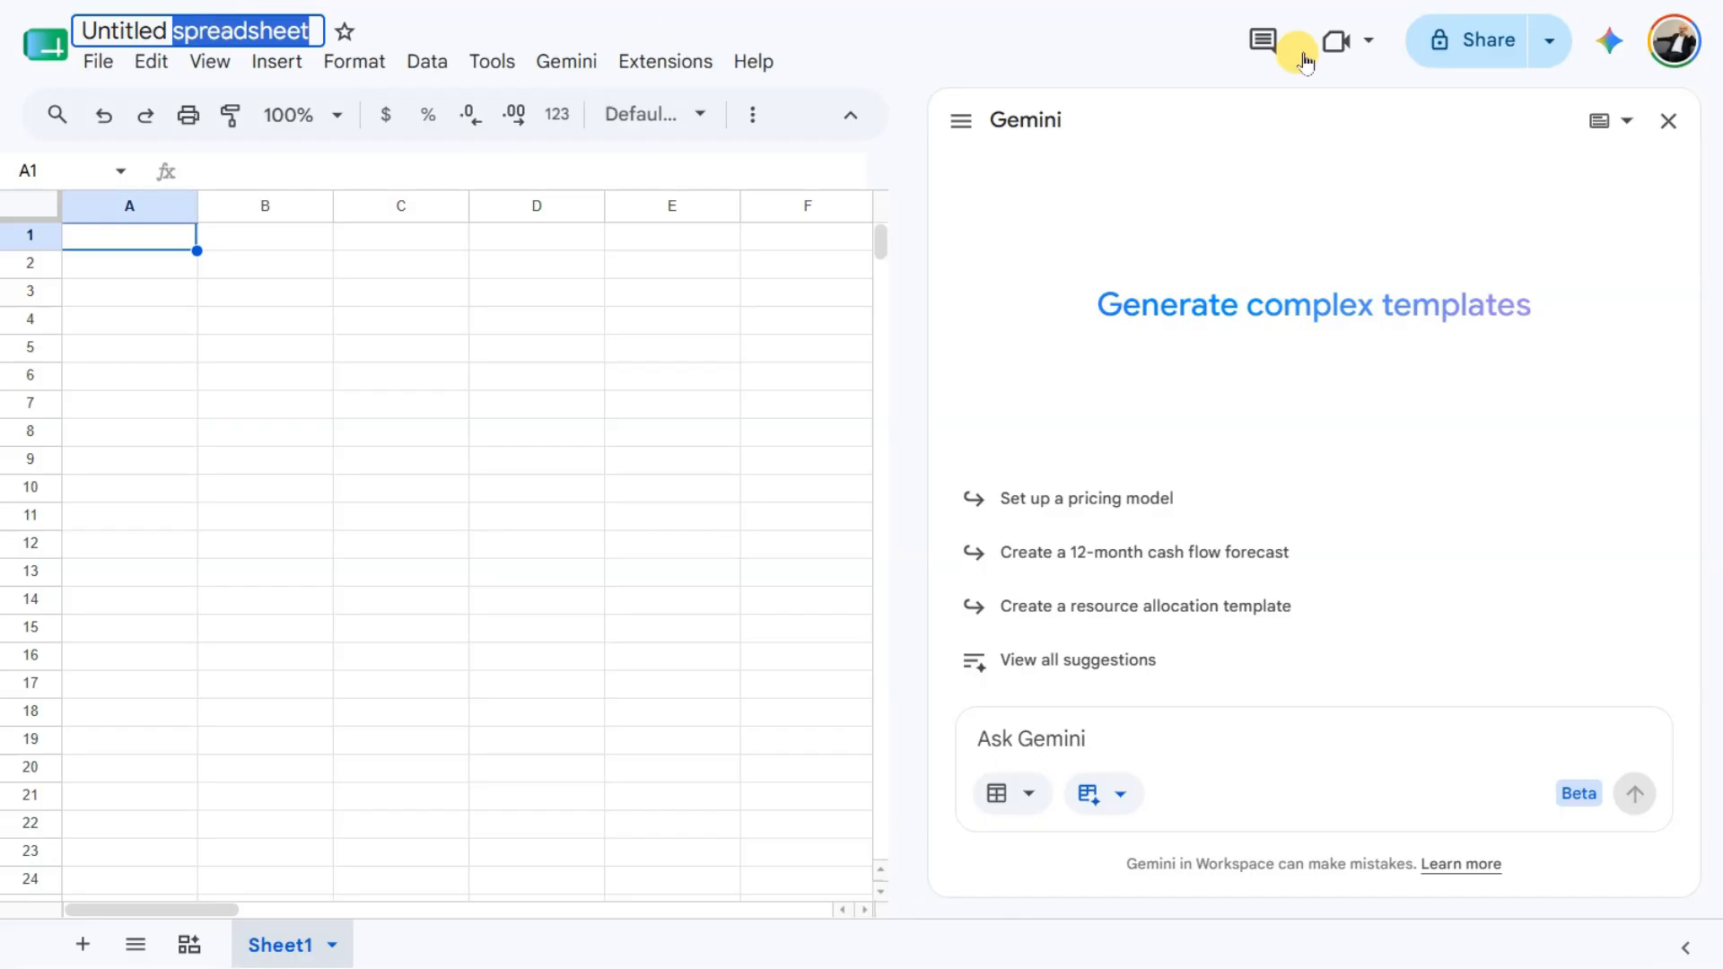
pyautogui.click(1667, 122)
pyautogui.write('Email Tracker')
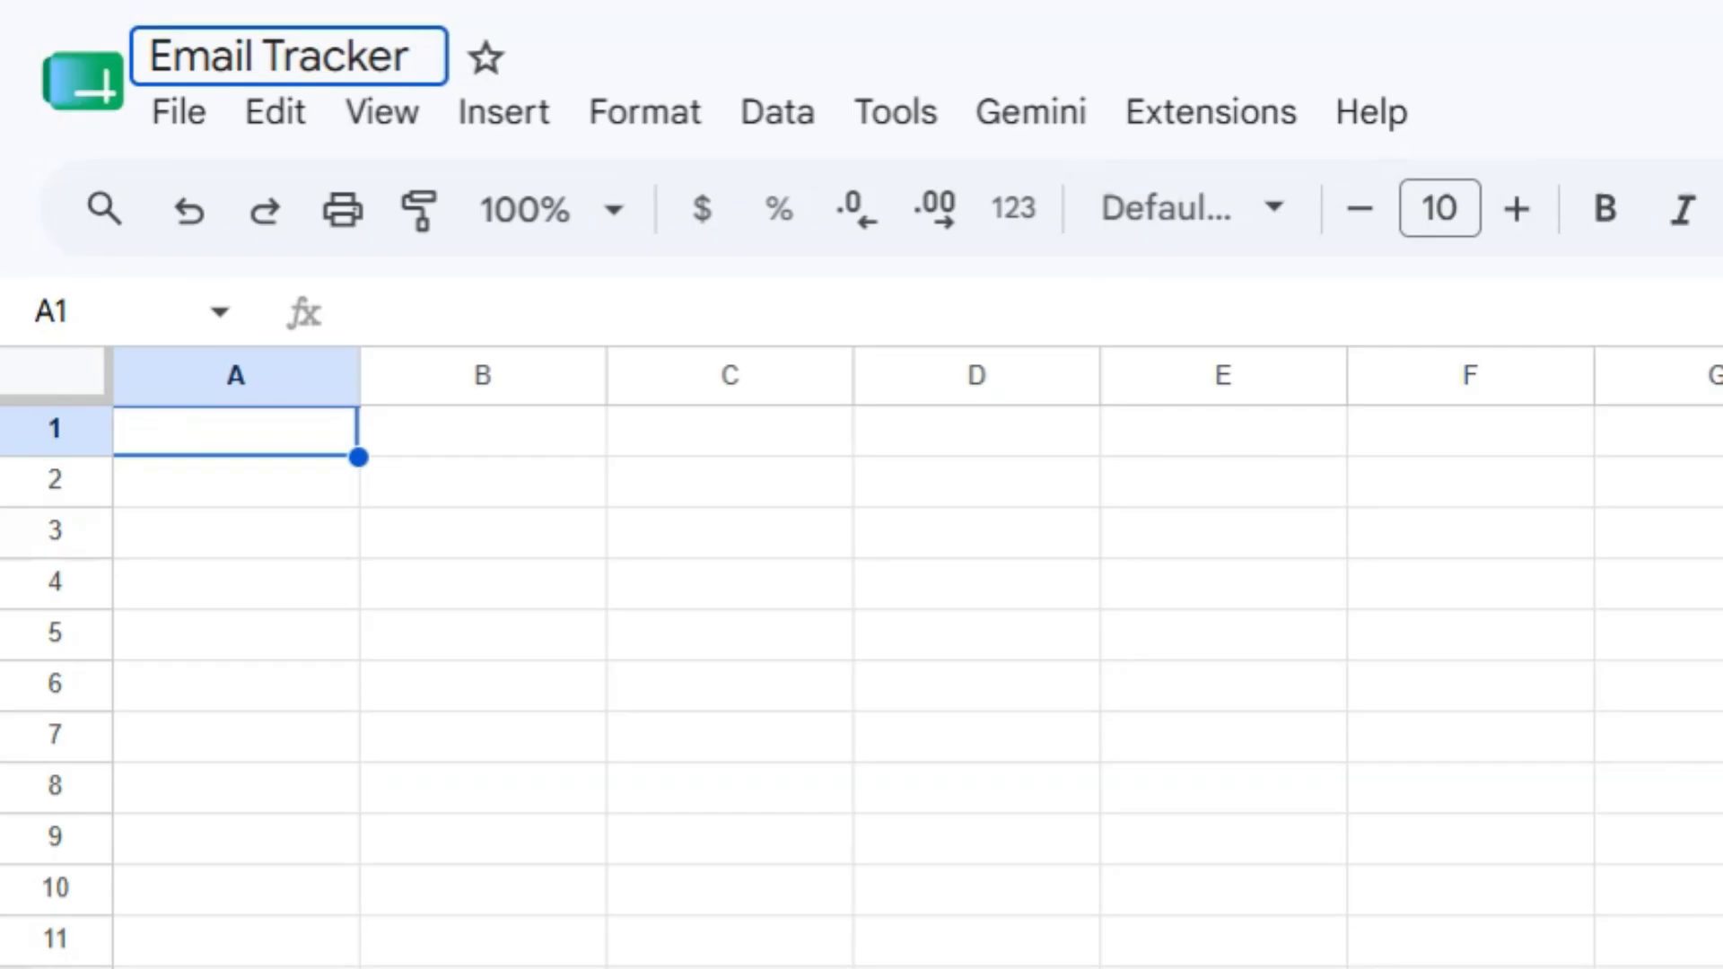
pyautogui.click(1108, 628)
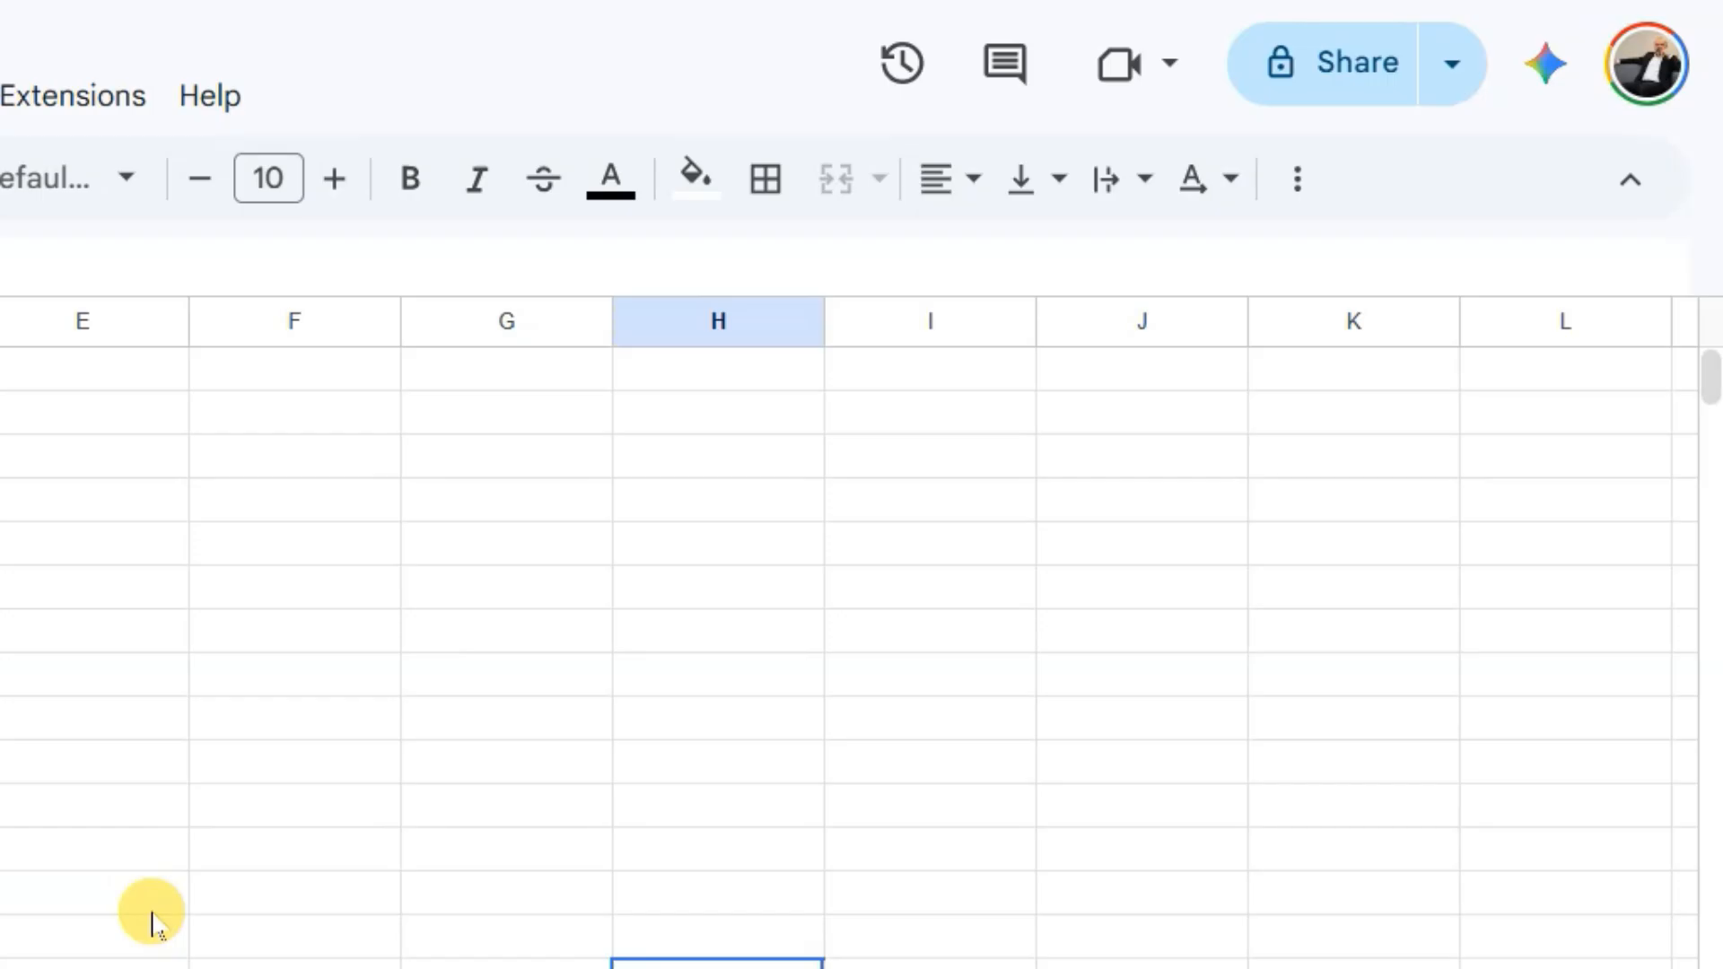
# Step: Have Gemini create an email records table with Date, Sender Name and Sender Email headings in the first row, and approve its plan
pyautogui.click(1546, 99)
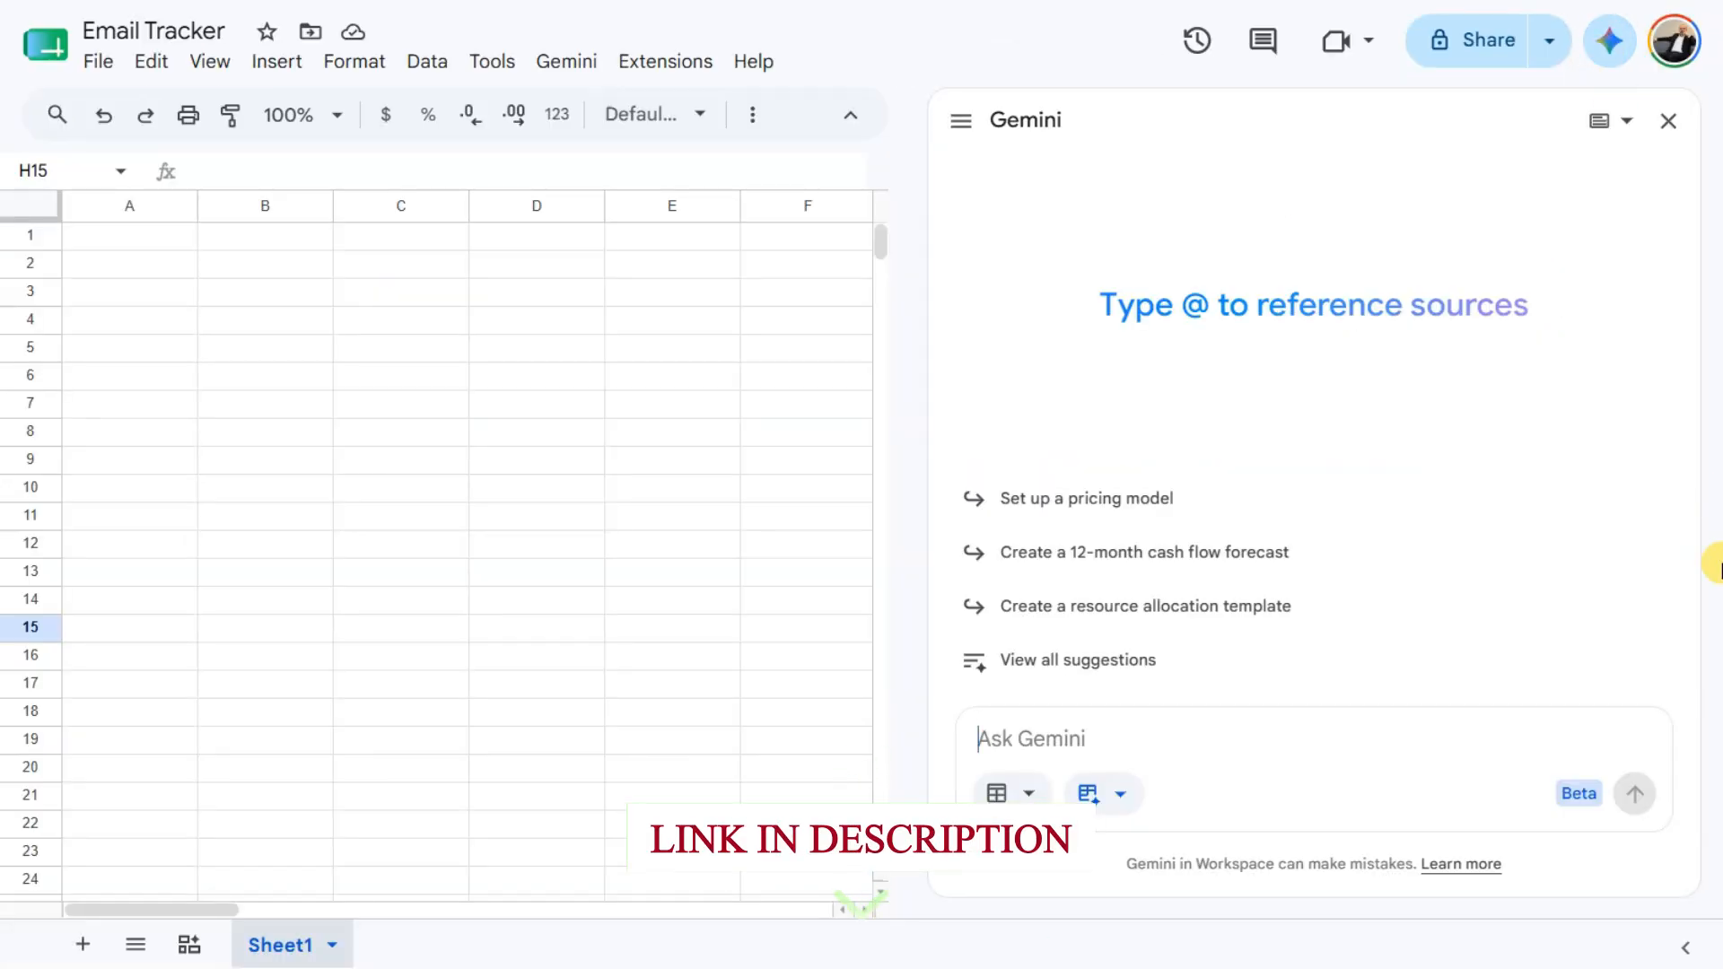
pyautogui.write('Create a table to track email records with the following columns in the first row: Date, Sender Name, Sender Email. Use the first row for these headings and ensure it is not left blank.')
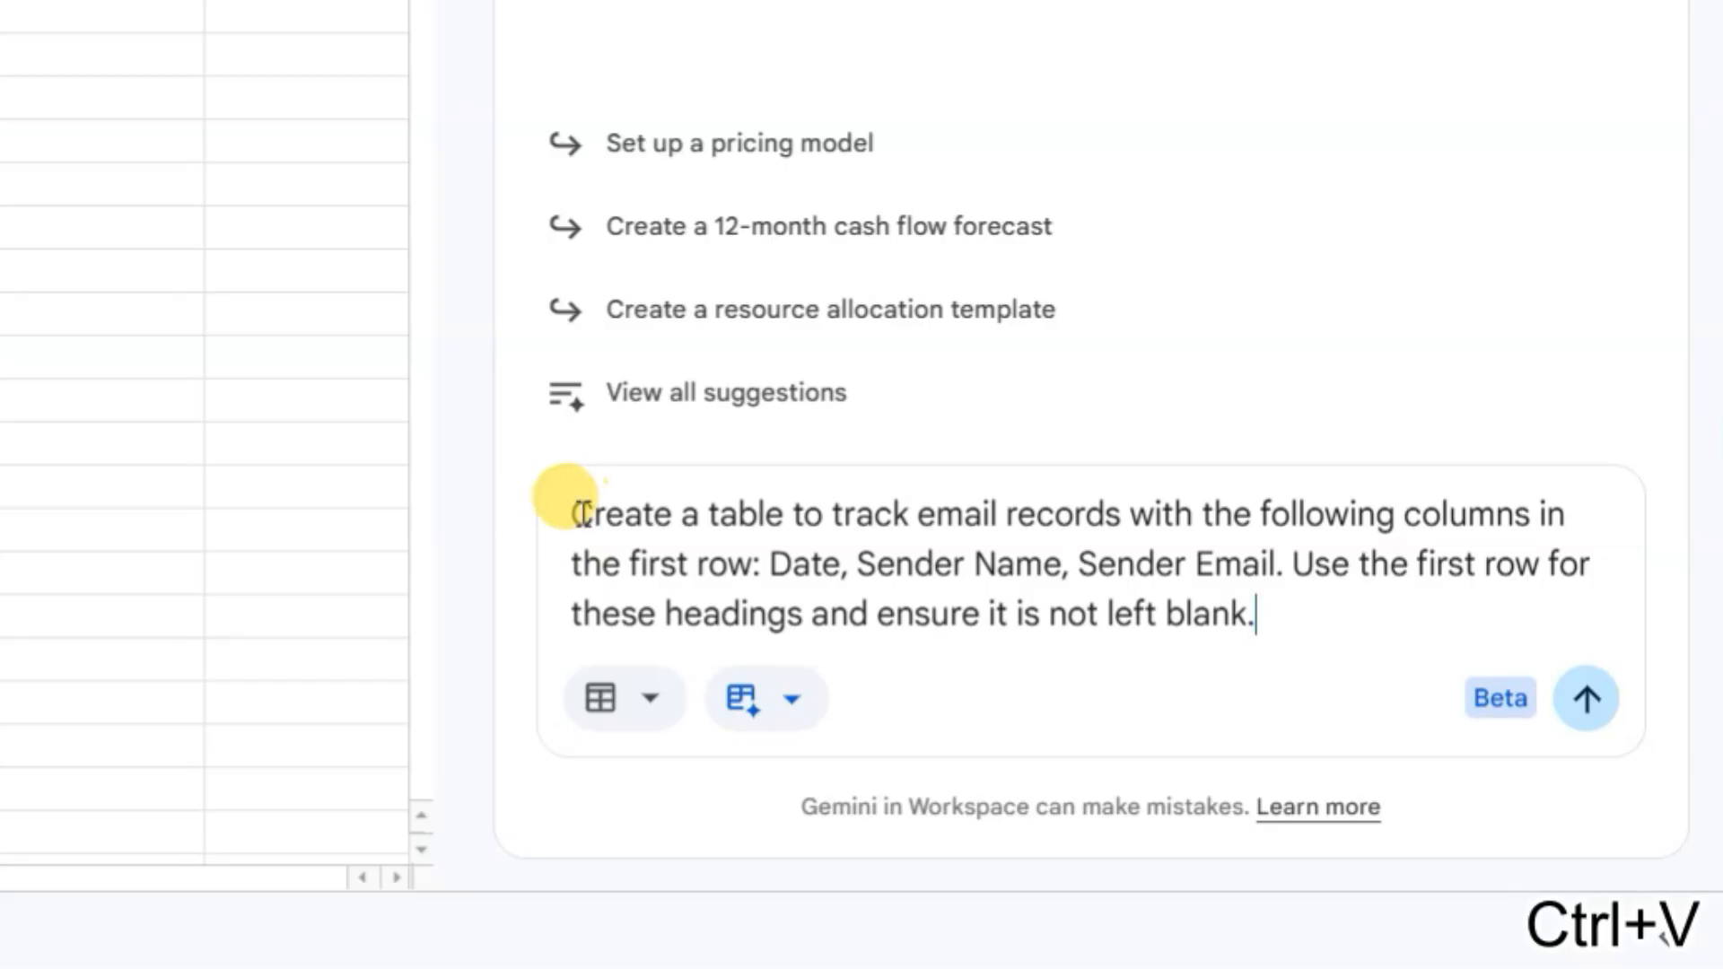
pyautogui.moveTo(577, 512); pyautogui.dragTo(779, 510)
pyautogui.click(857, 565)
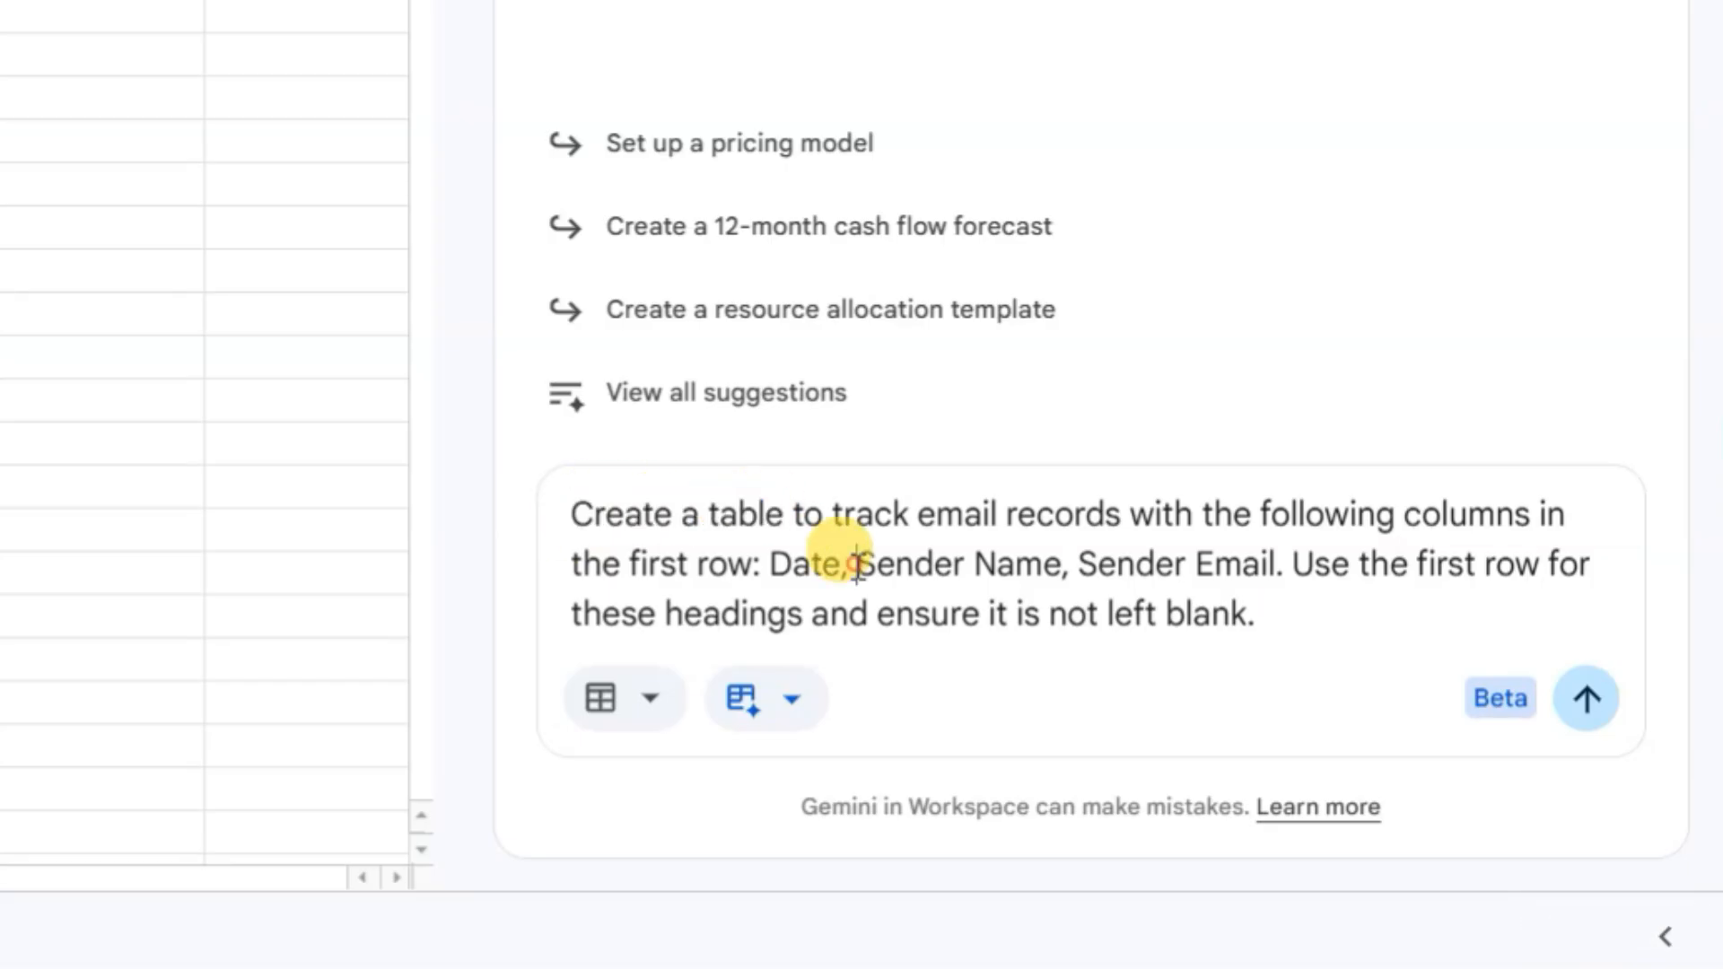
pyautogui.click(1575, 713)
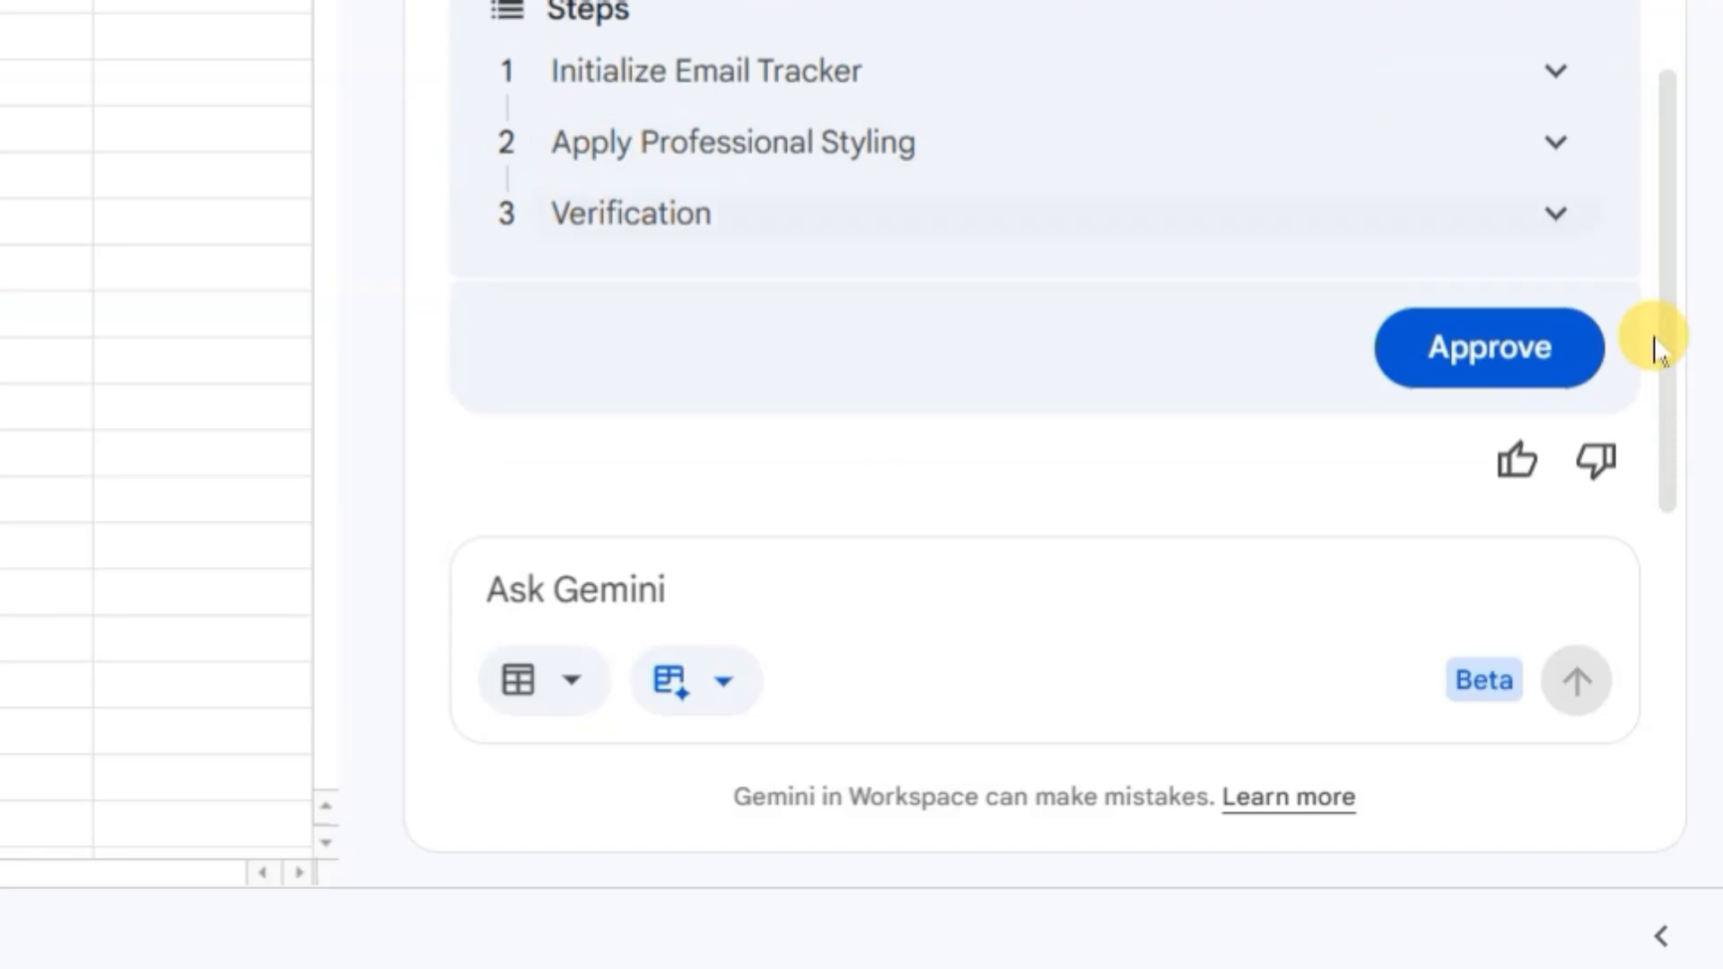
pyautogui.click(1506, 375)
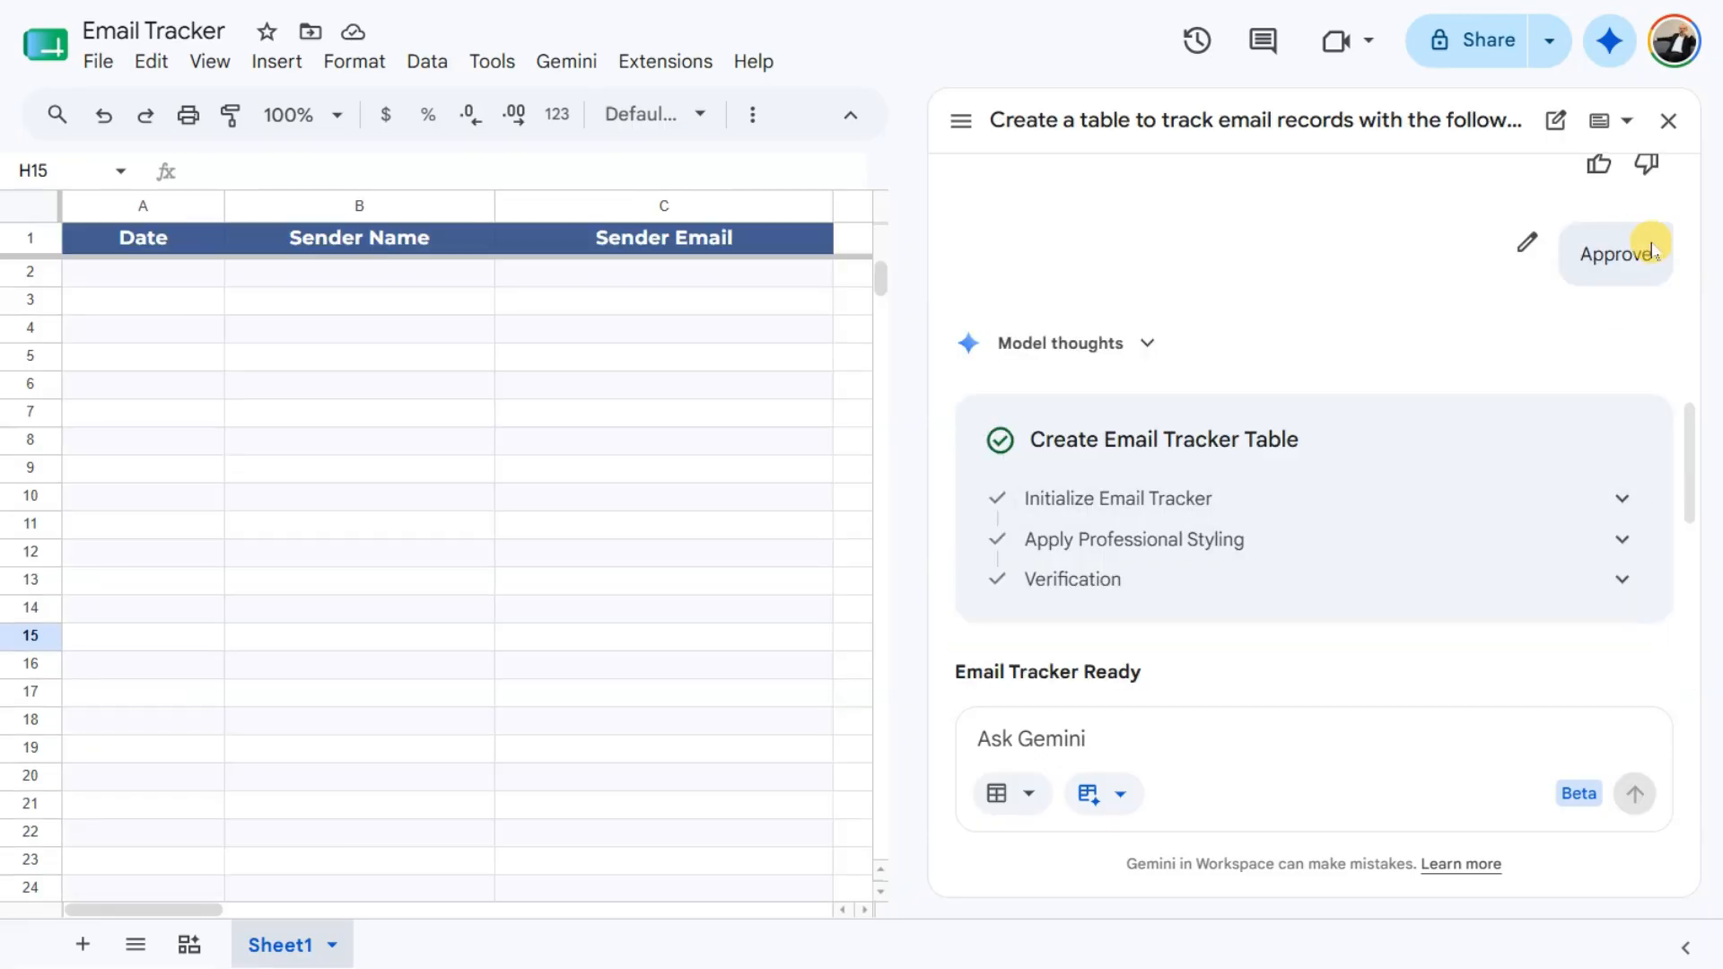
pyautogui.click(1666, 122)
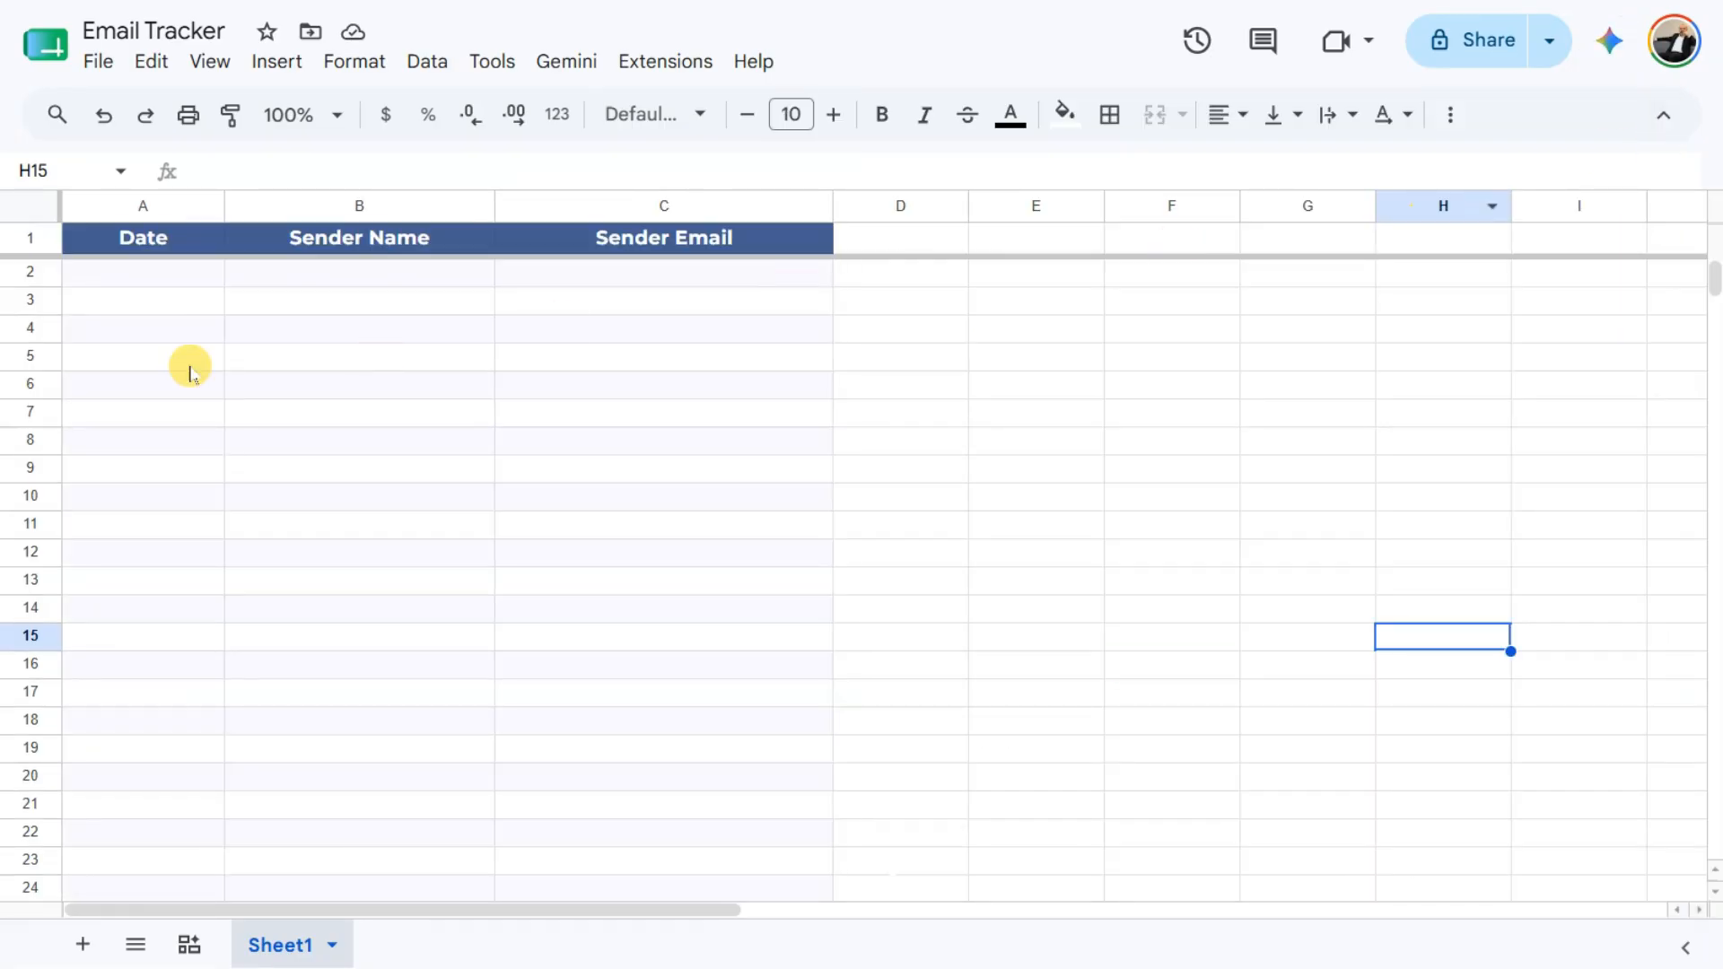
pyautogui.click(154, 206)
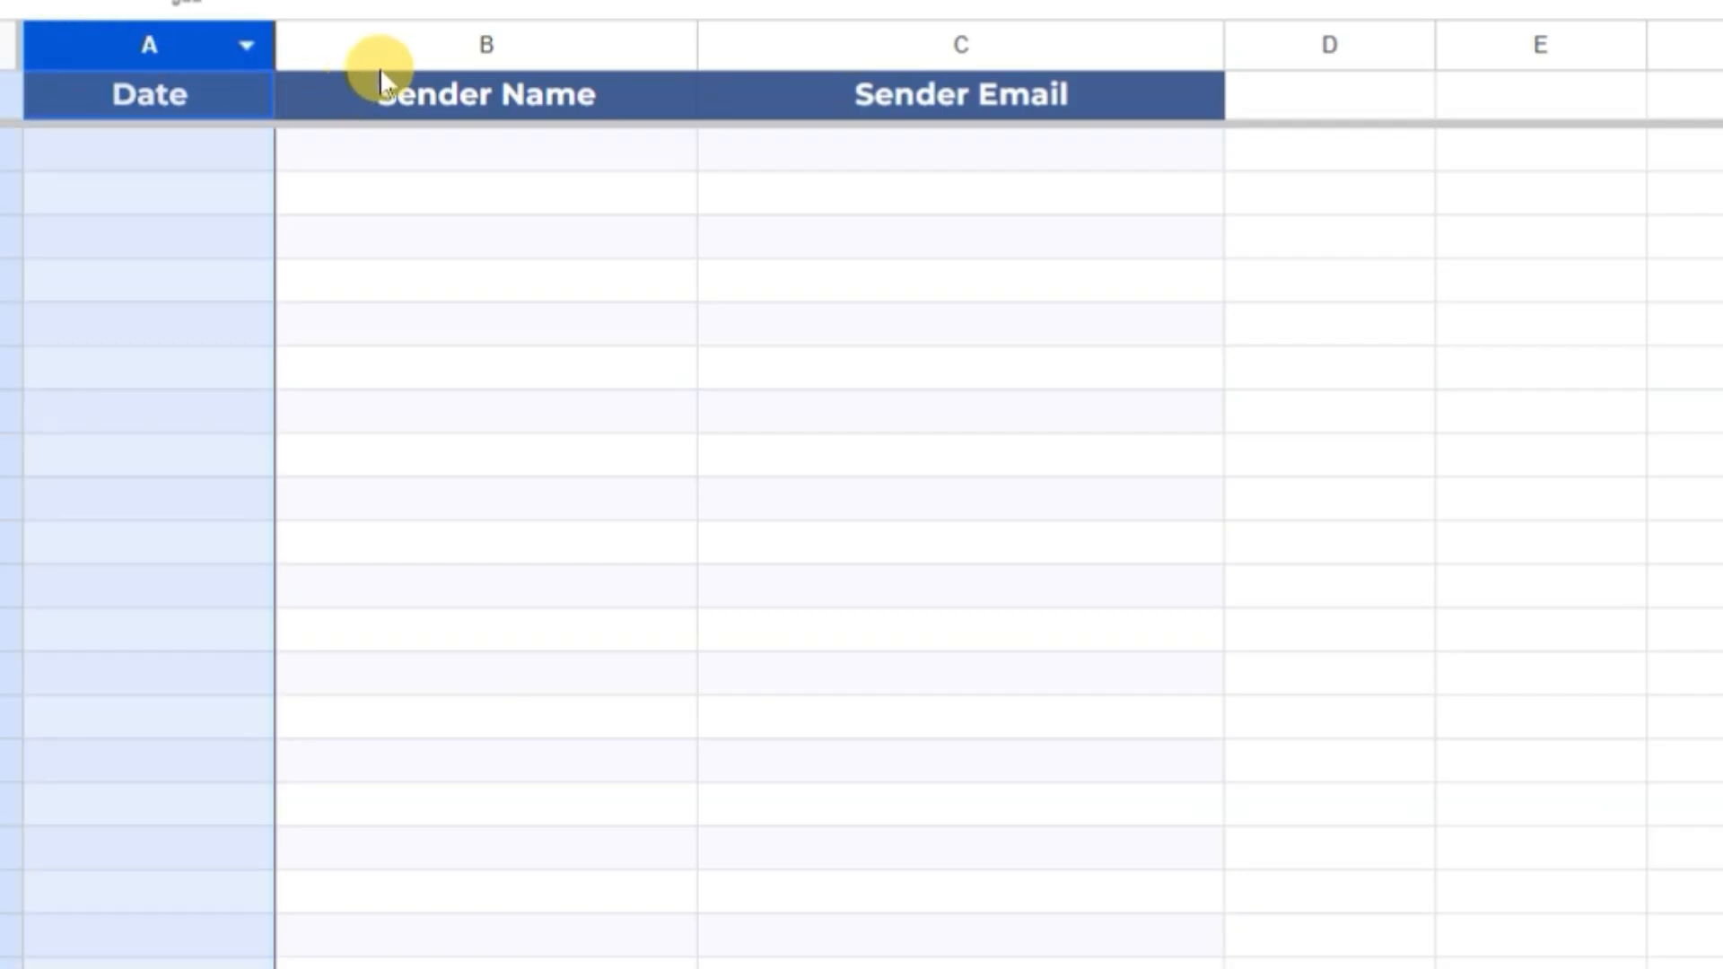
pyautogui.click(384, 45)
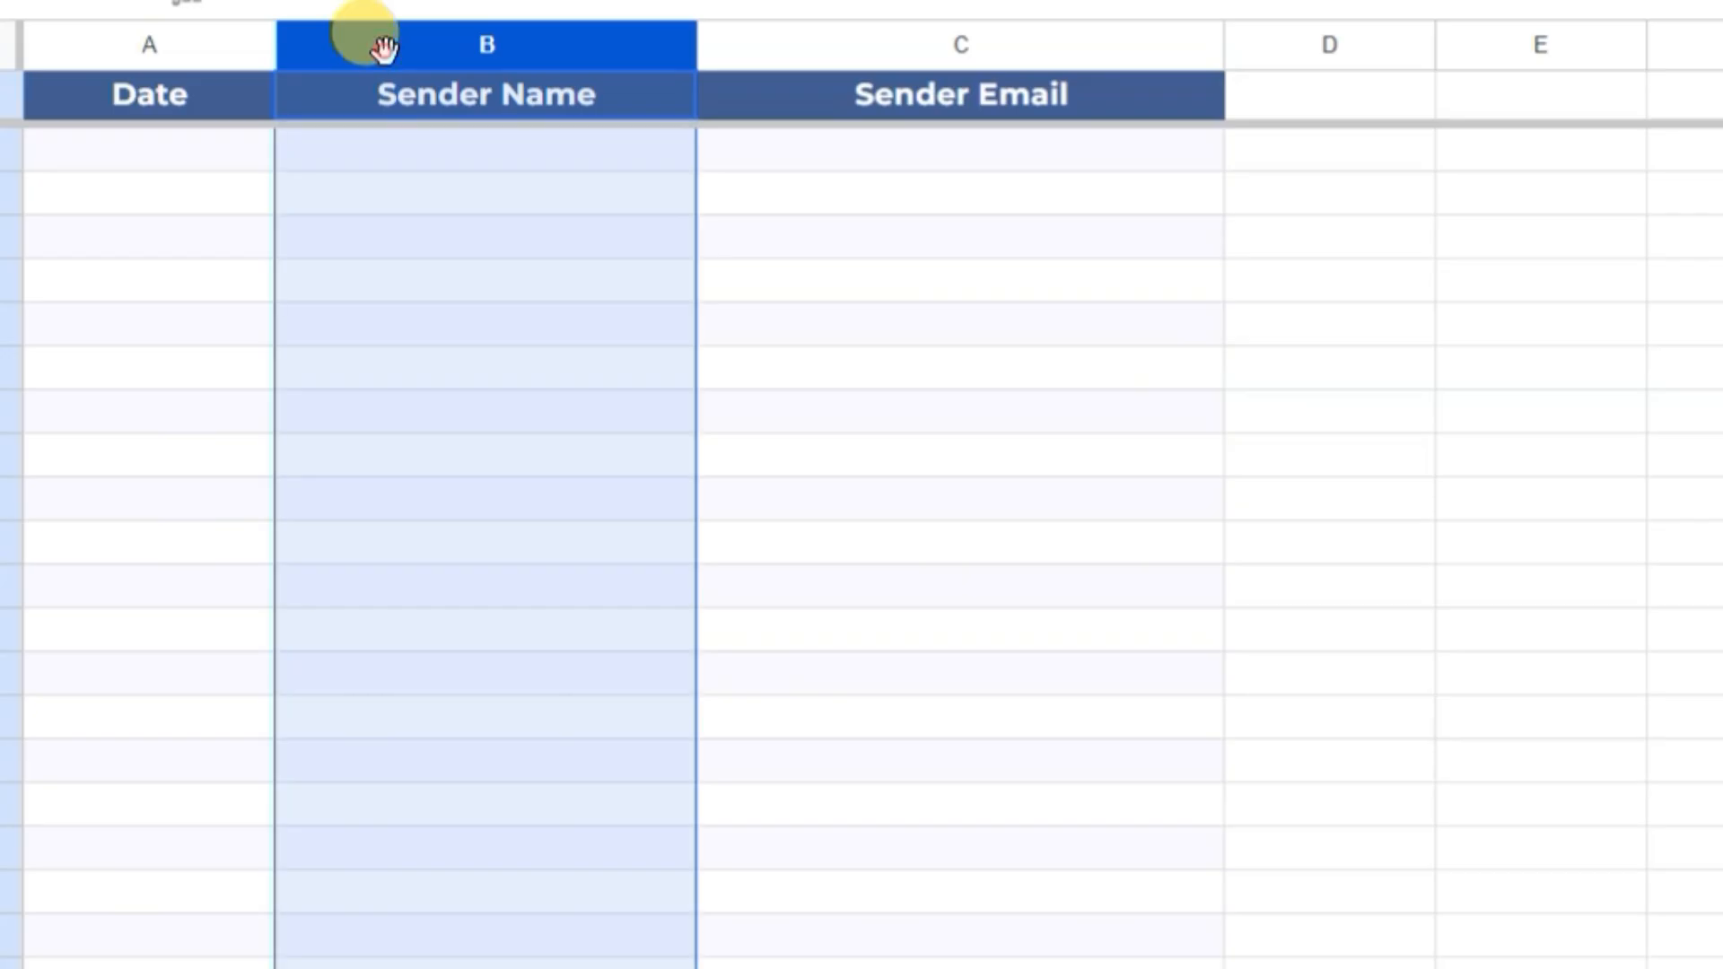
pyautogui.click(889, 54)
pyautogui.click(1438, 356)
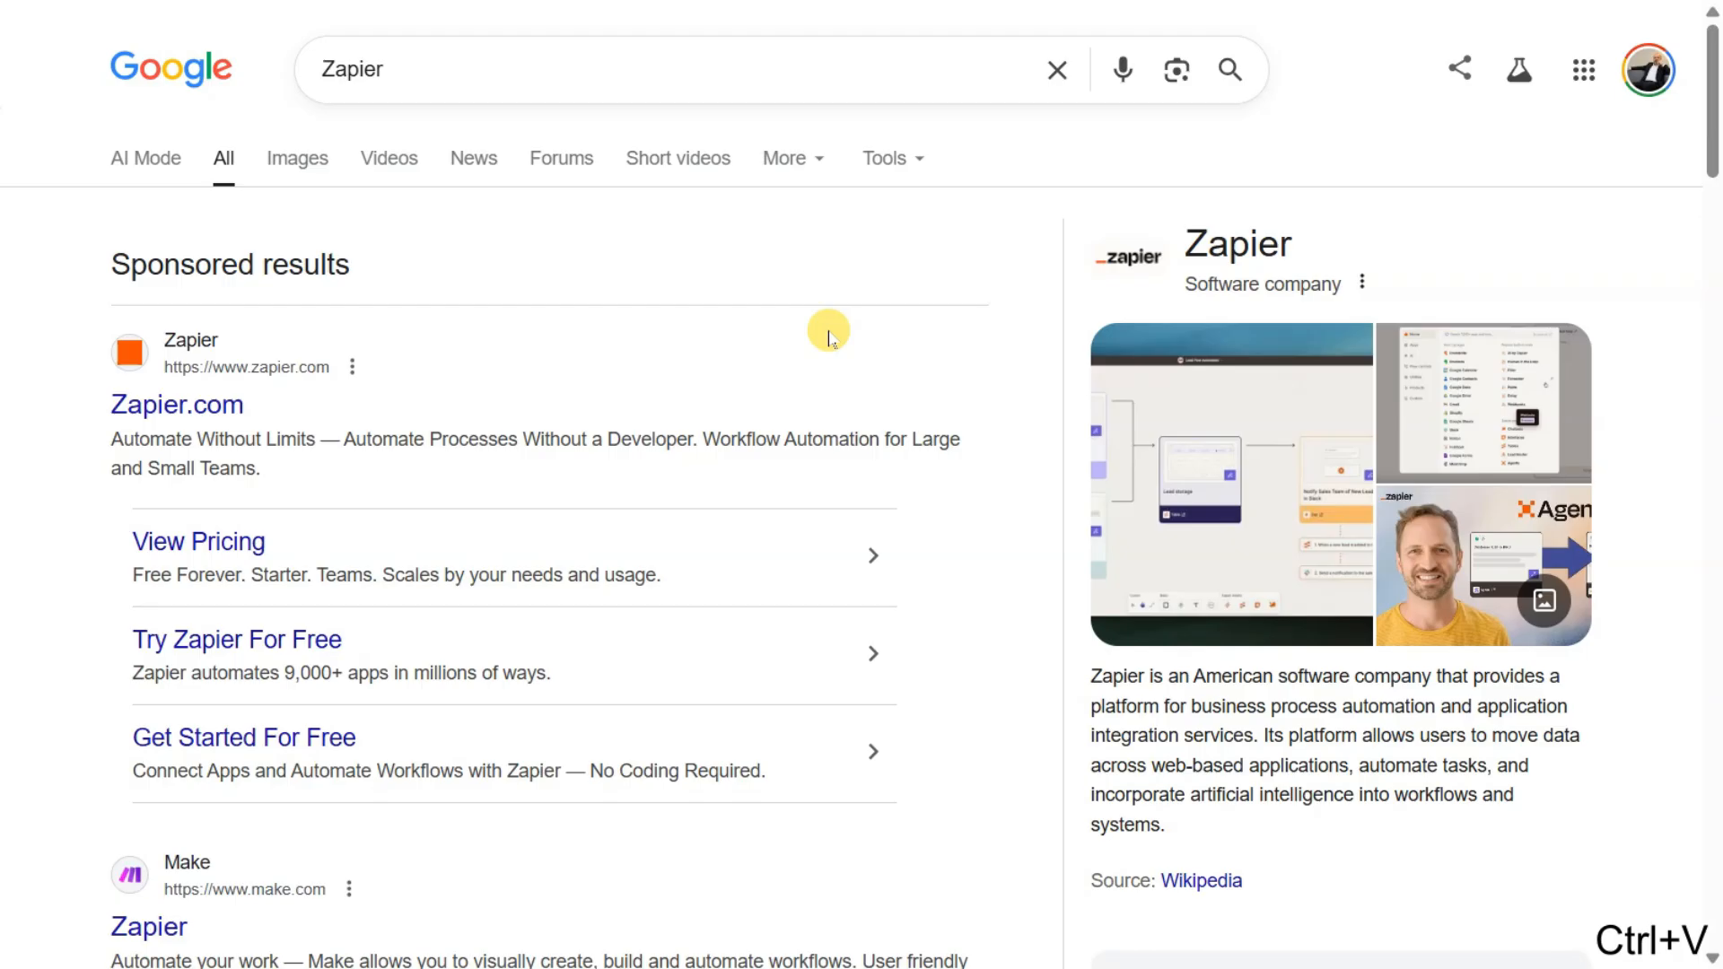
# Step: Switch to Zapier.com and sign up with Google, choosing IT as the role and skipping the app selection question
pyautogui.click(222, 408)
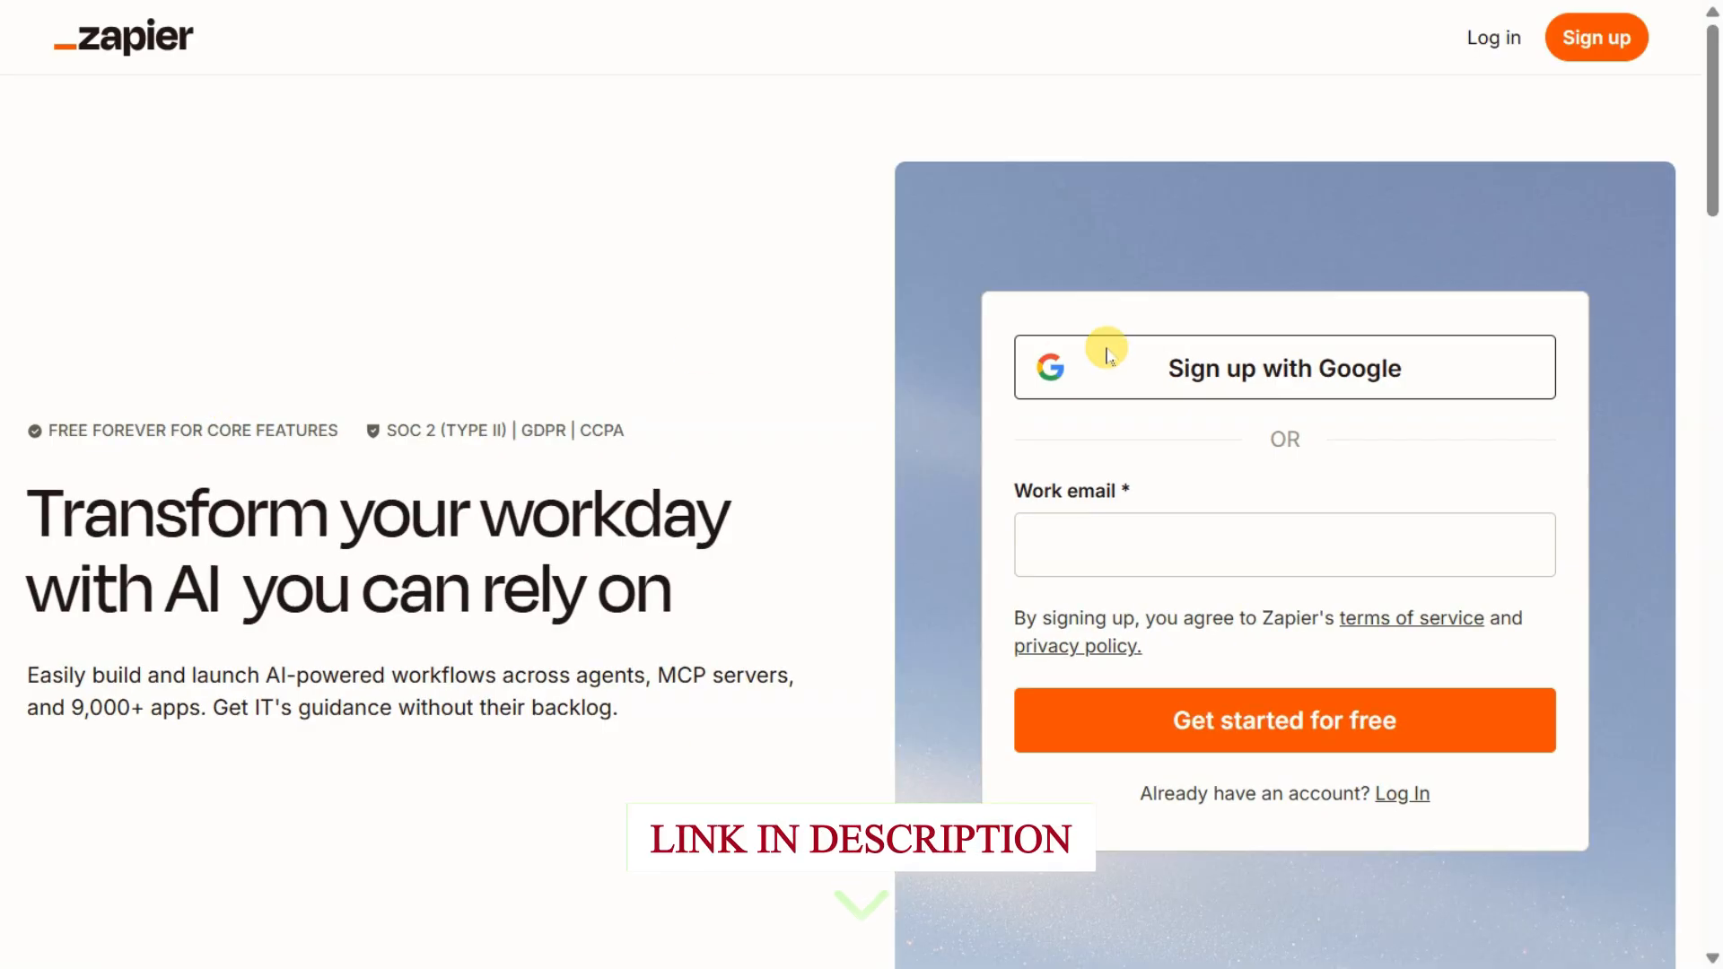
pyautogui.click(1169, 361)
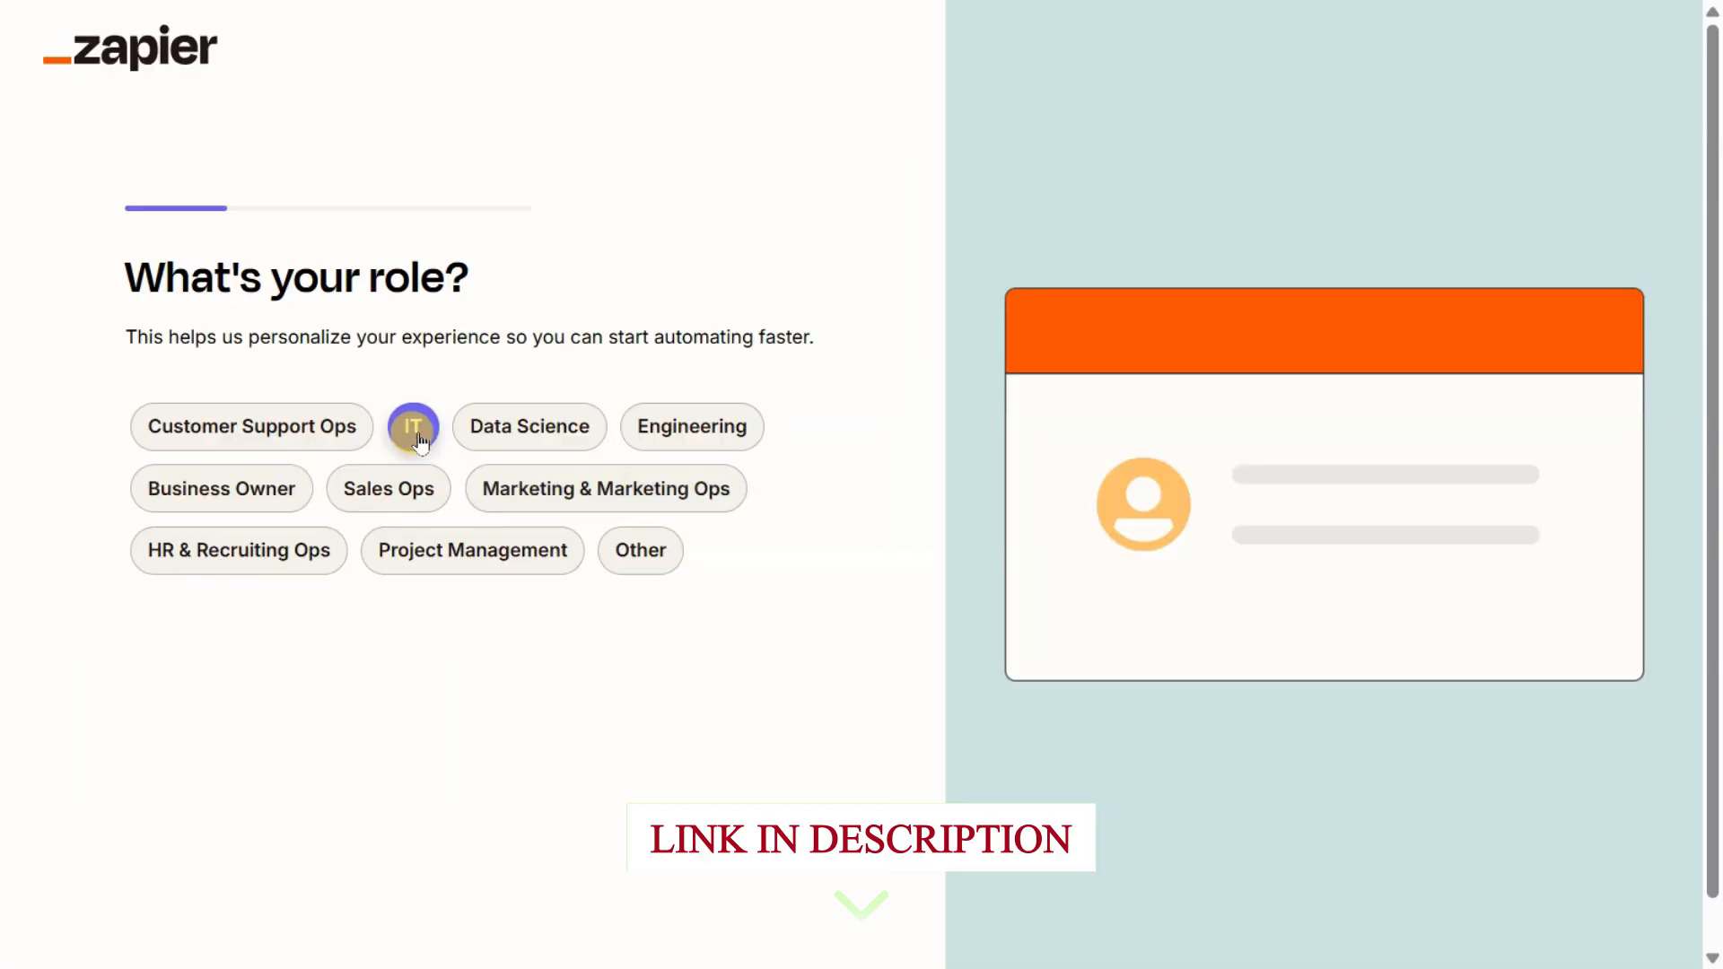
pyautogui.click(414, 429)
pyautogui.click(165, 458)
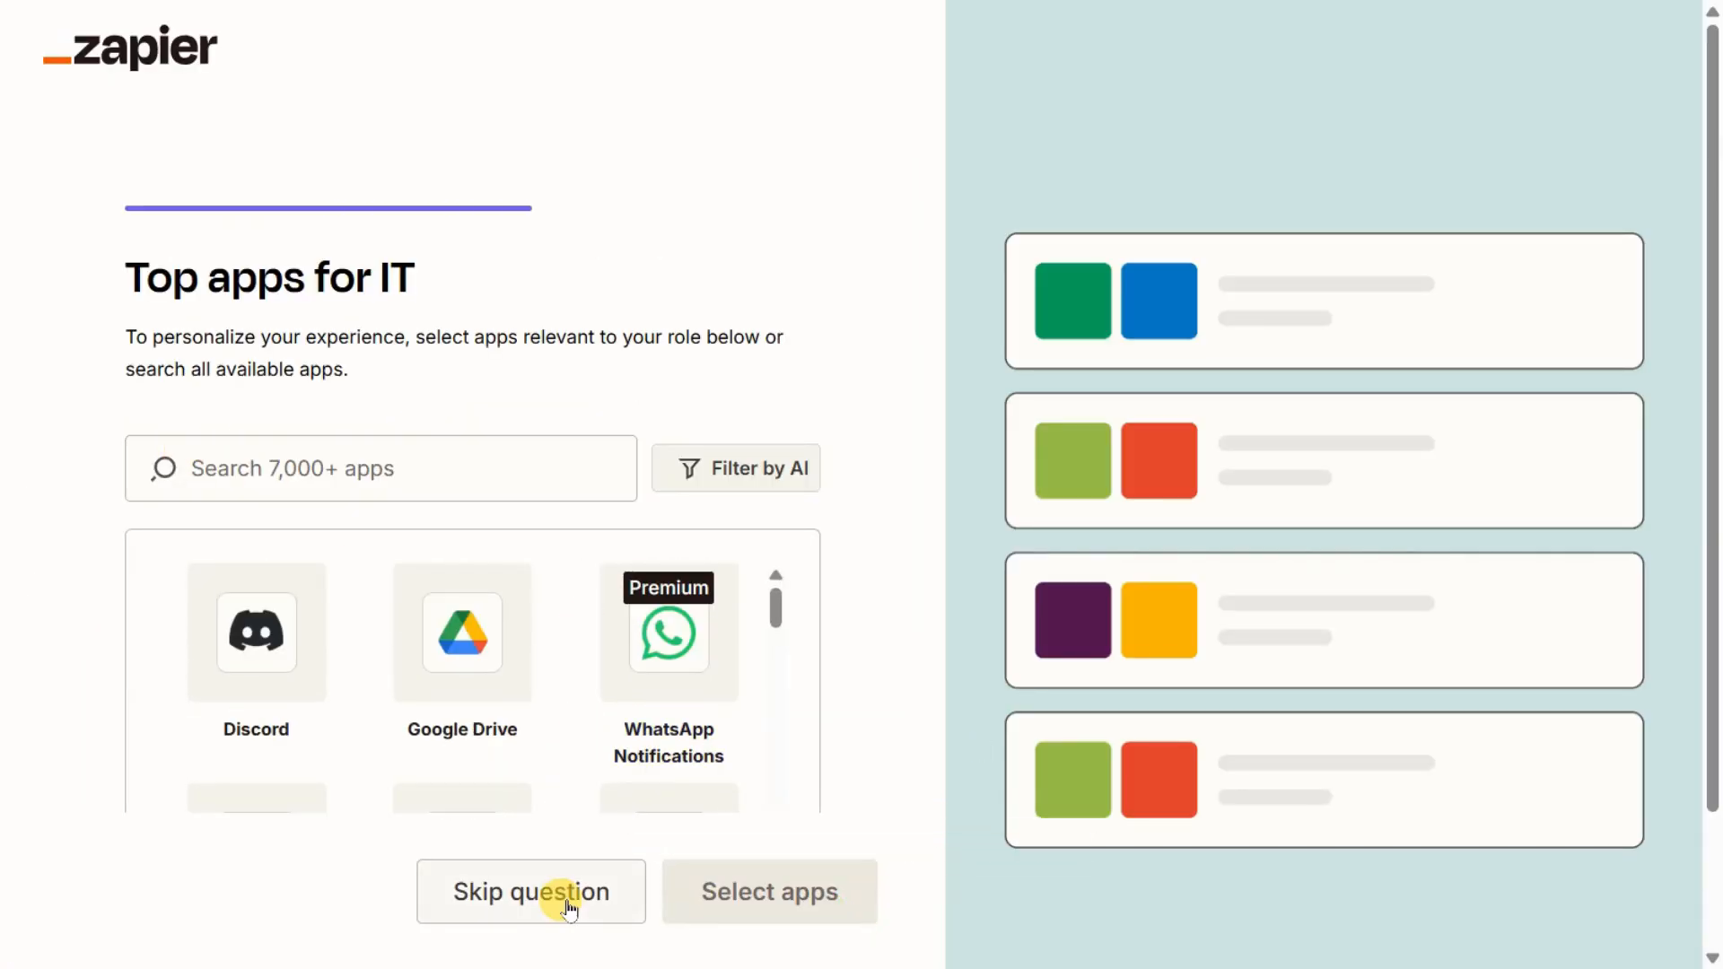
pyautogui.scroll(-5, 421, 550)
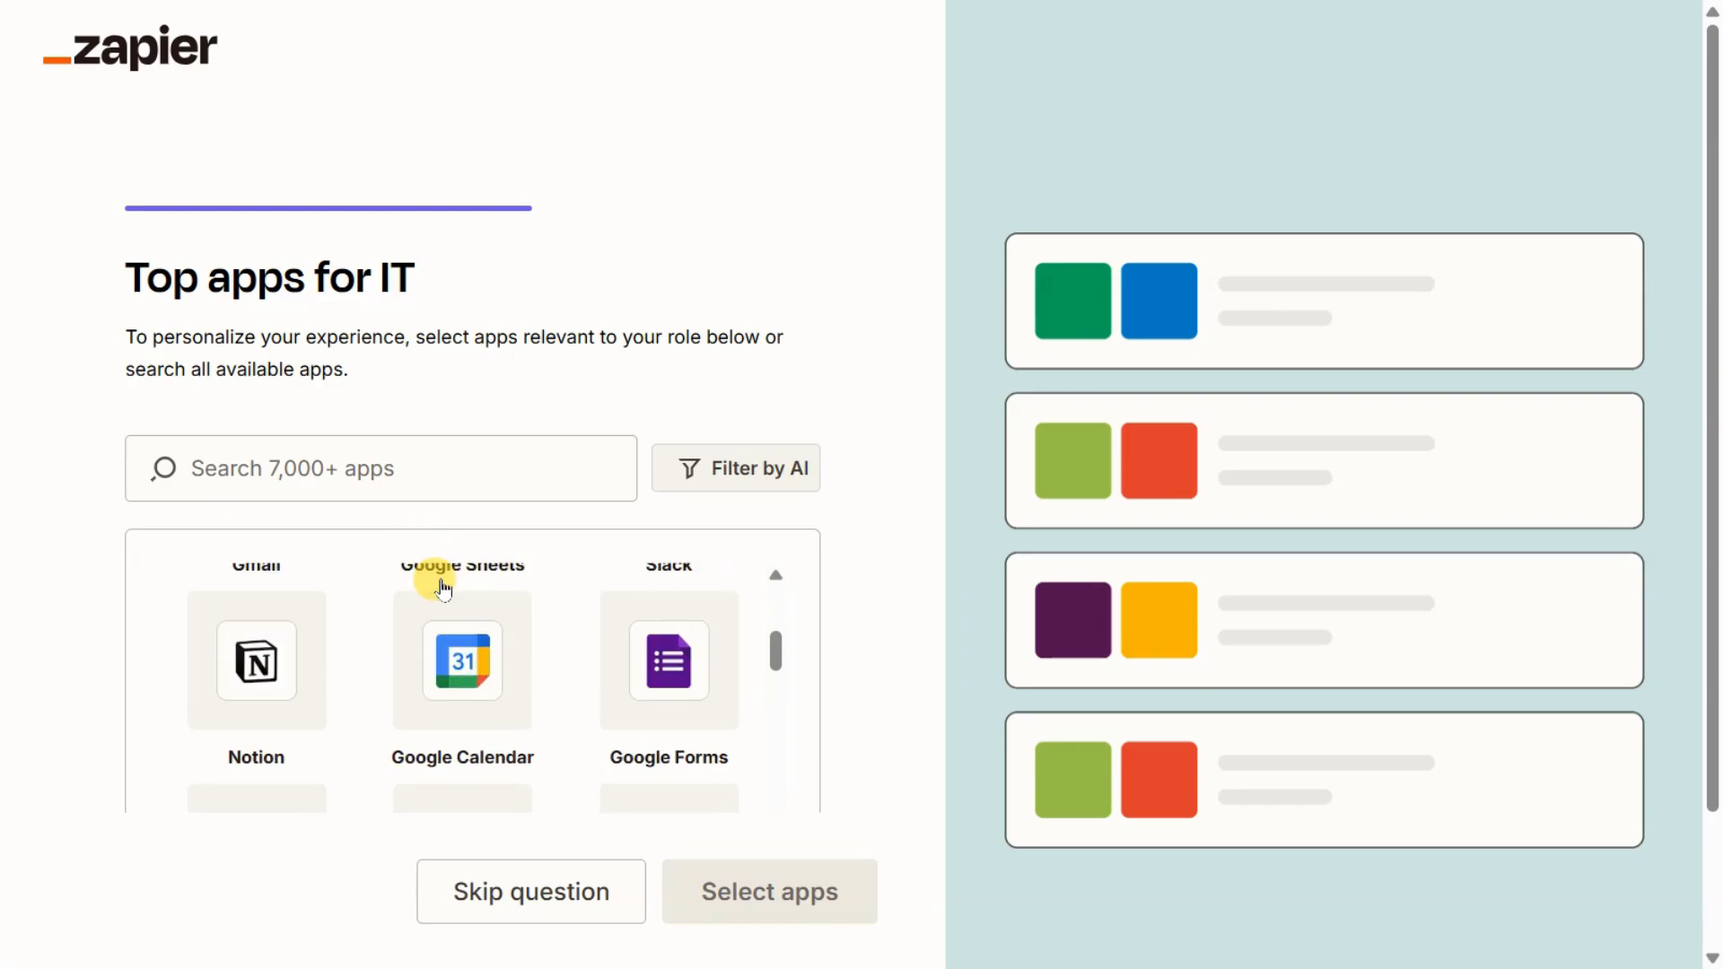
pyautogui.click(542, 889)
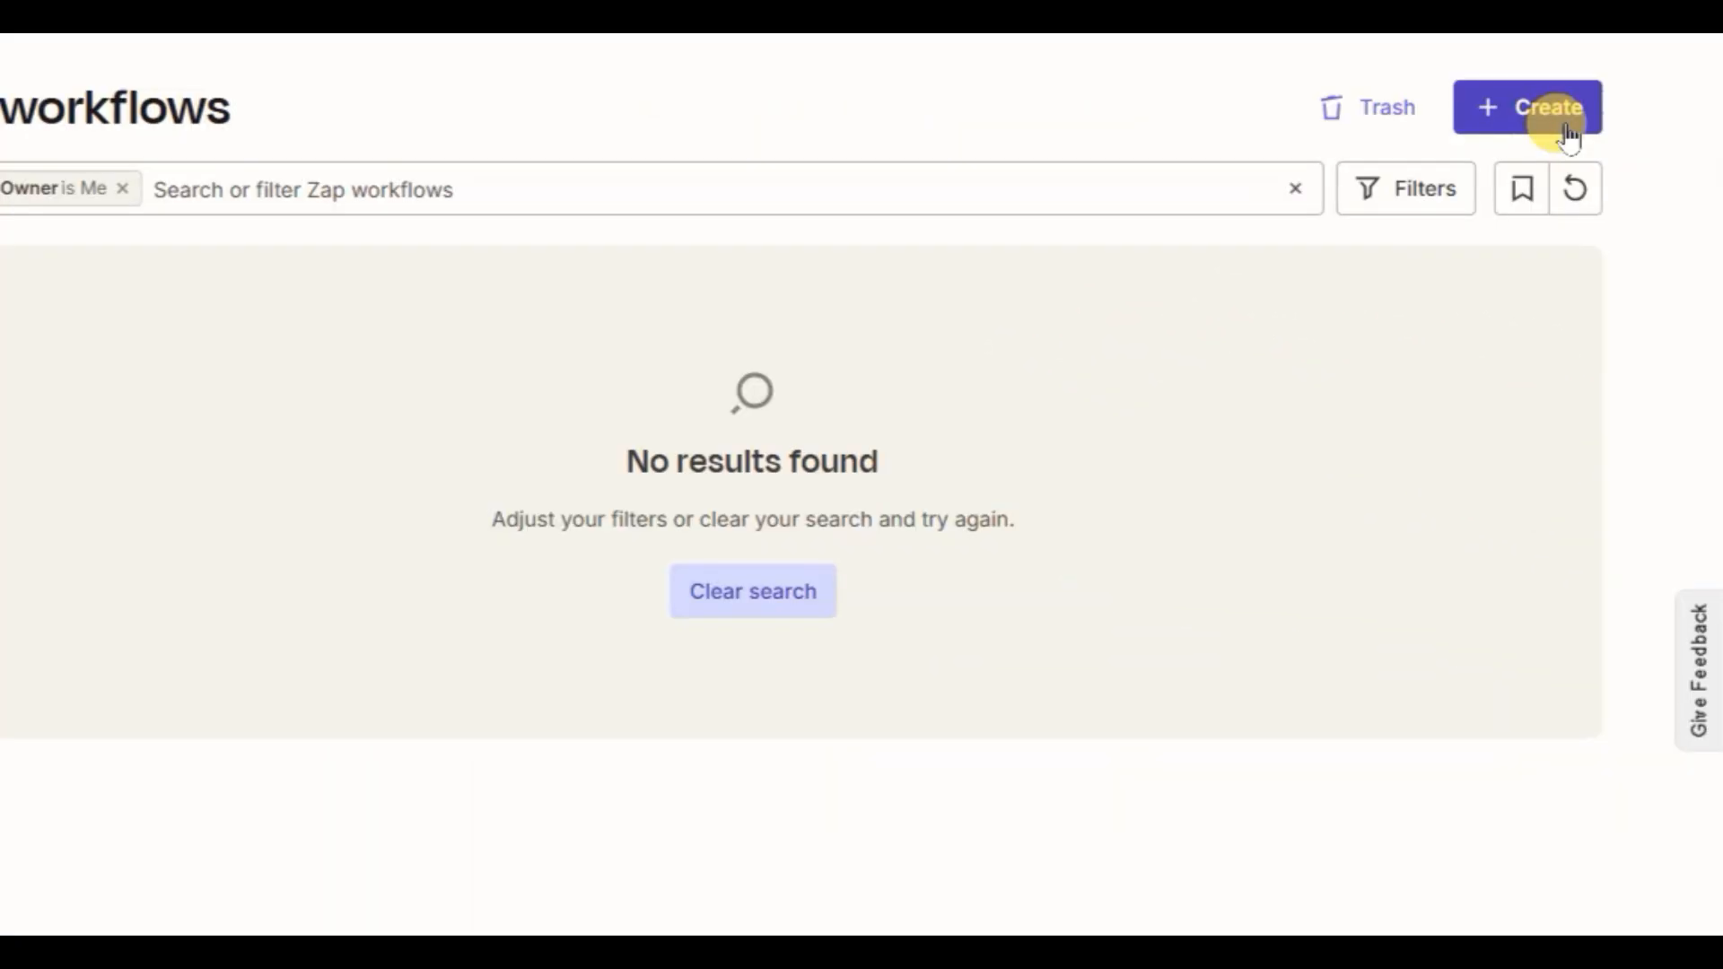
# Step: Create a new Zap workflow with Gmail as the trigger app and New Email as the trigger event
pyautogui.click(1566, 135)
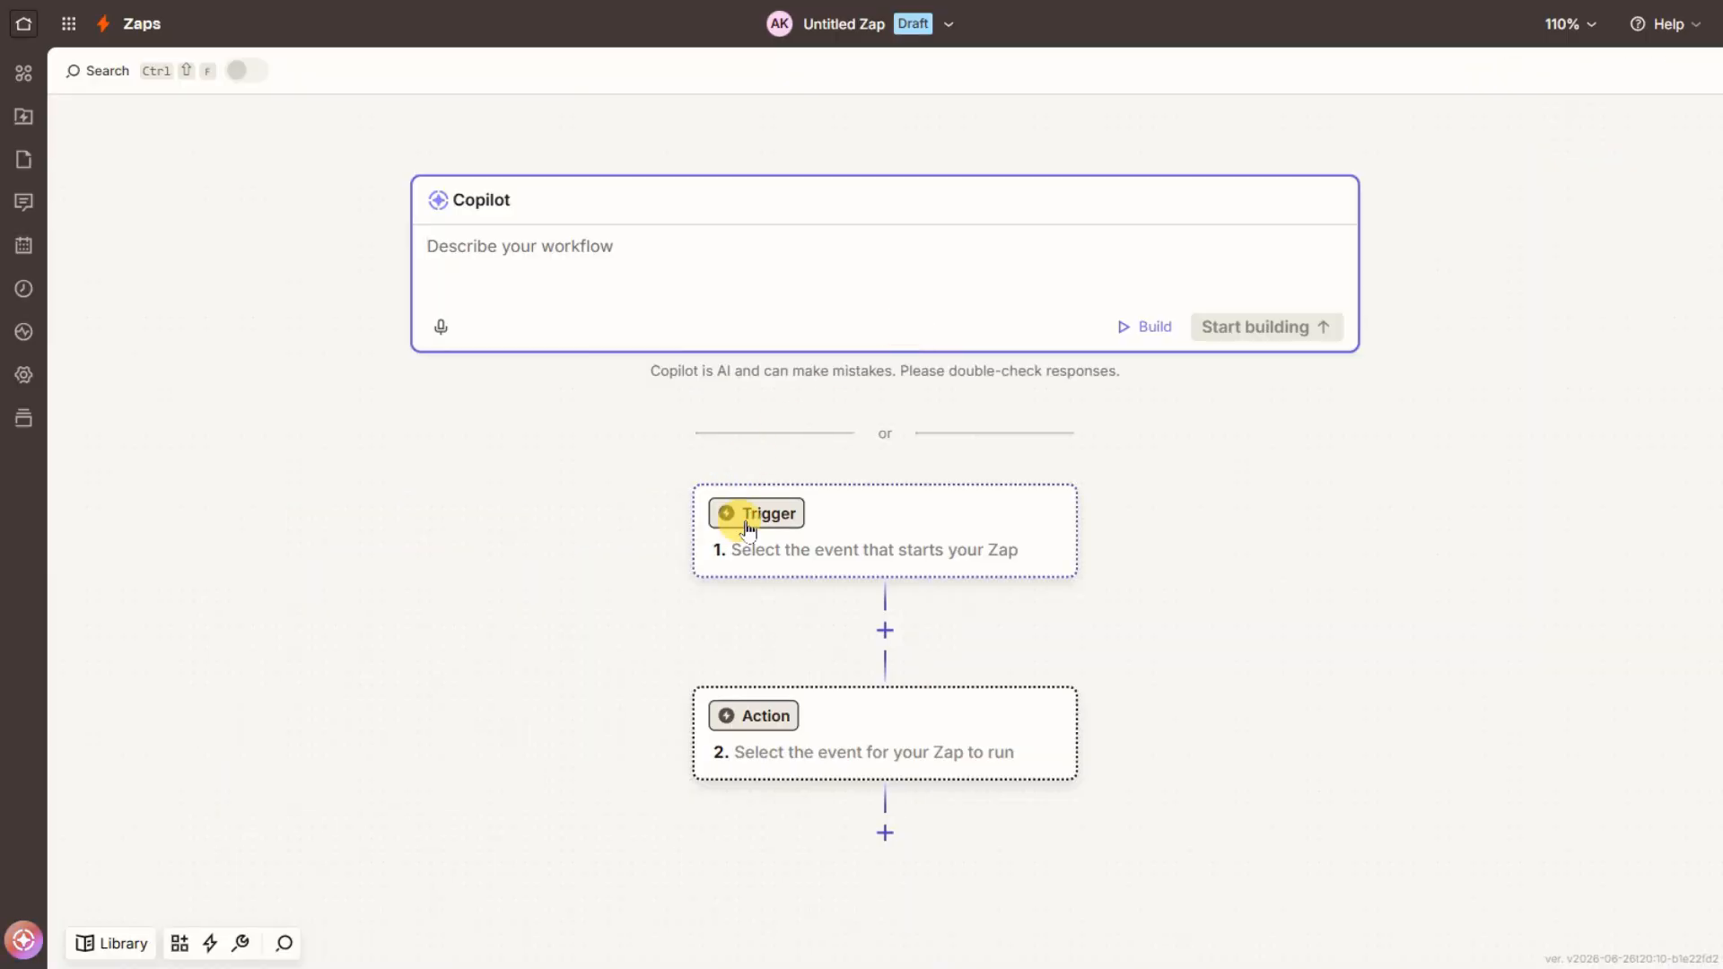
pyautogui.click(747, 525)
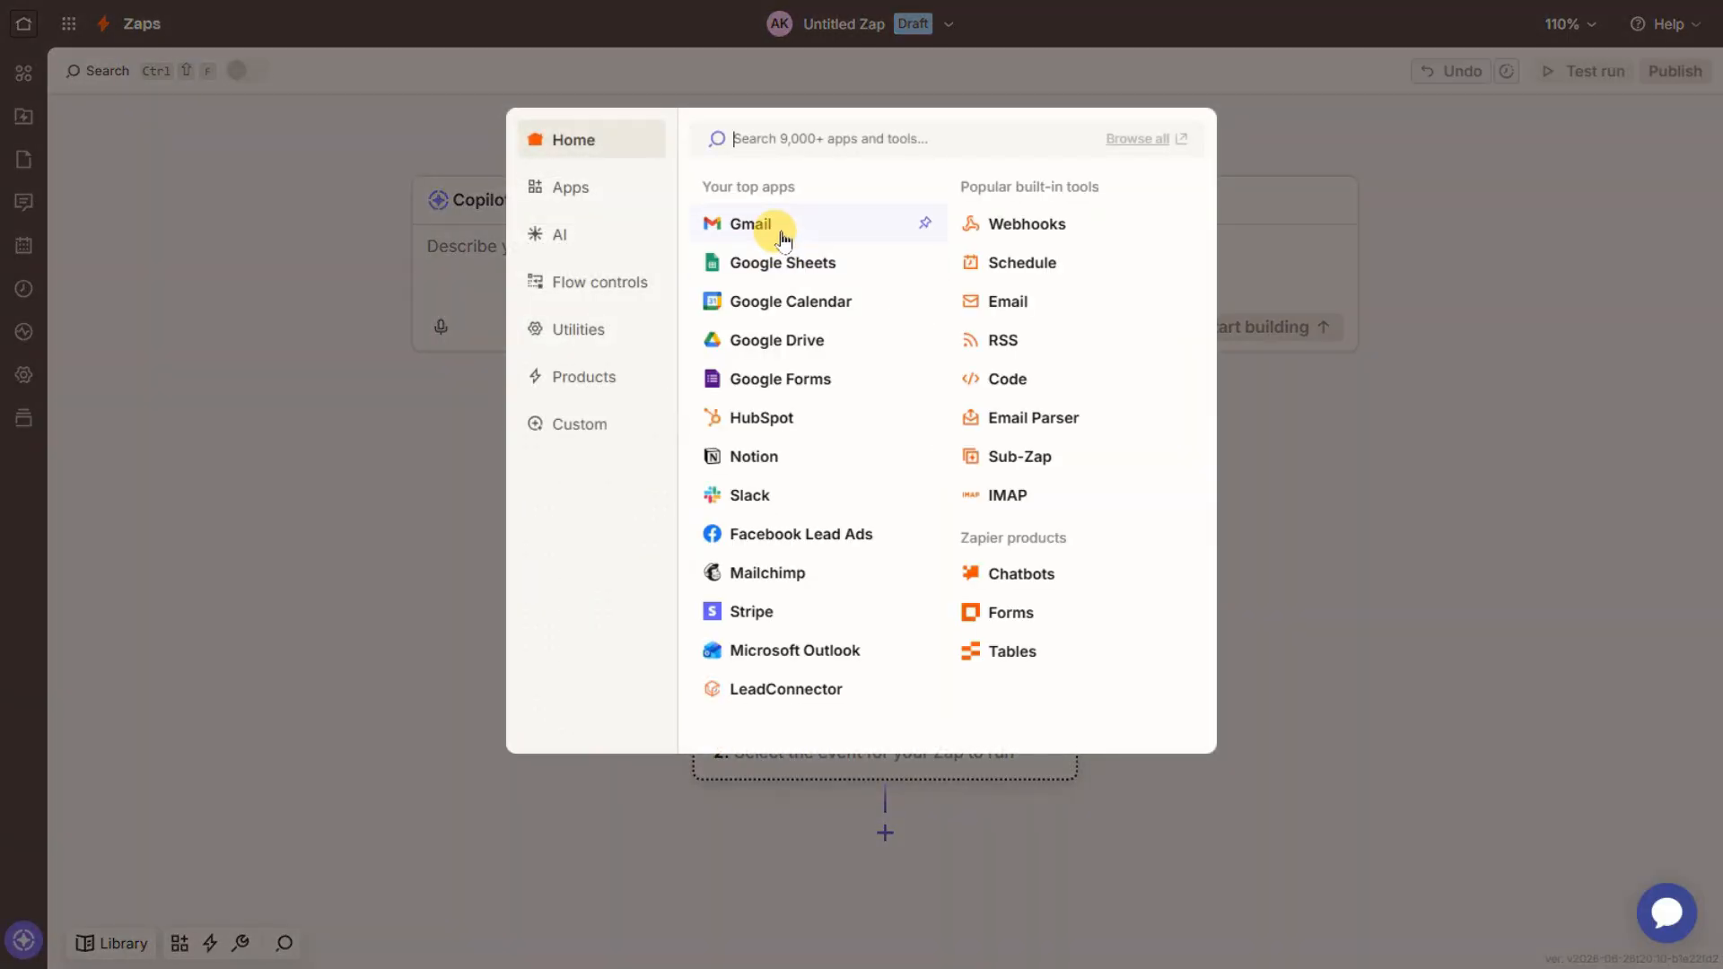
pyautogui.click(750, 225)
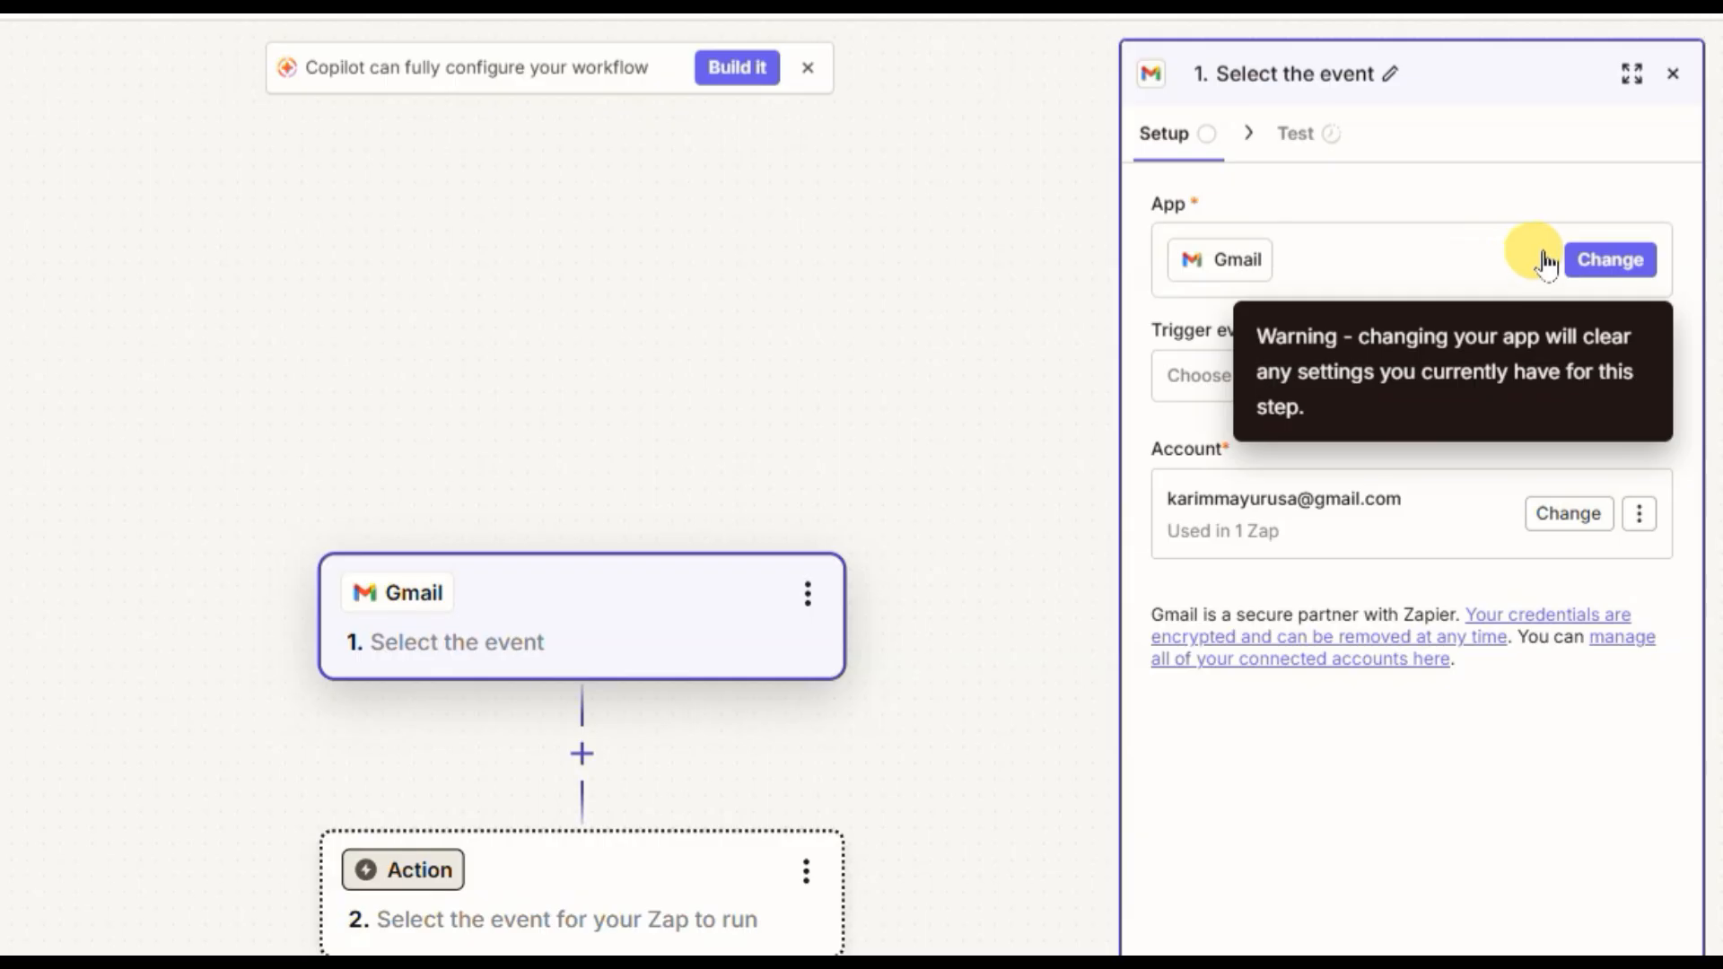
pyautogui.click(1281, 403)
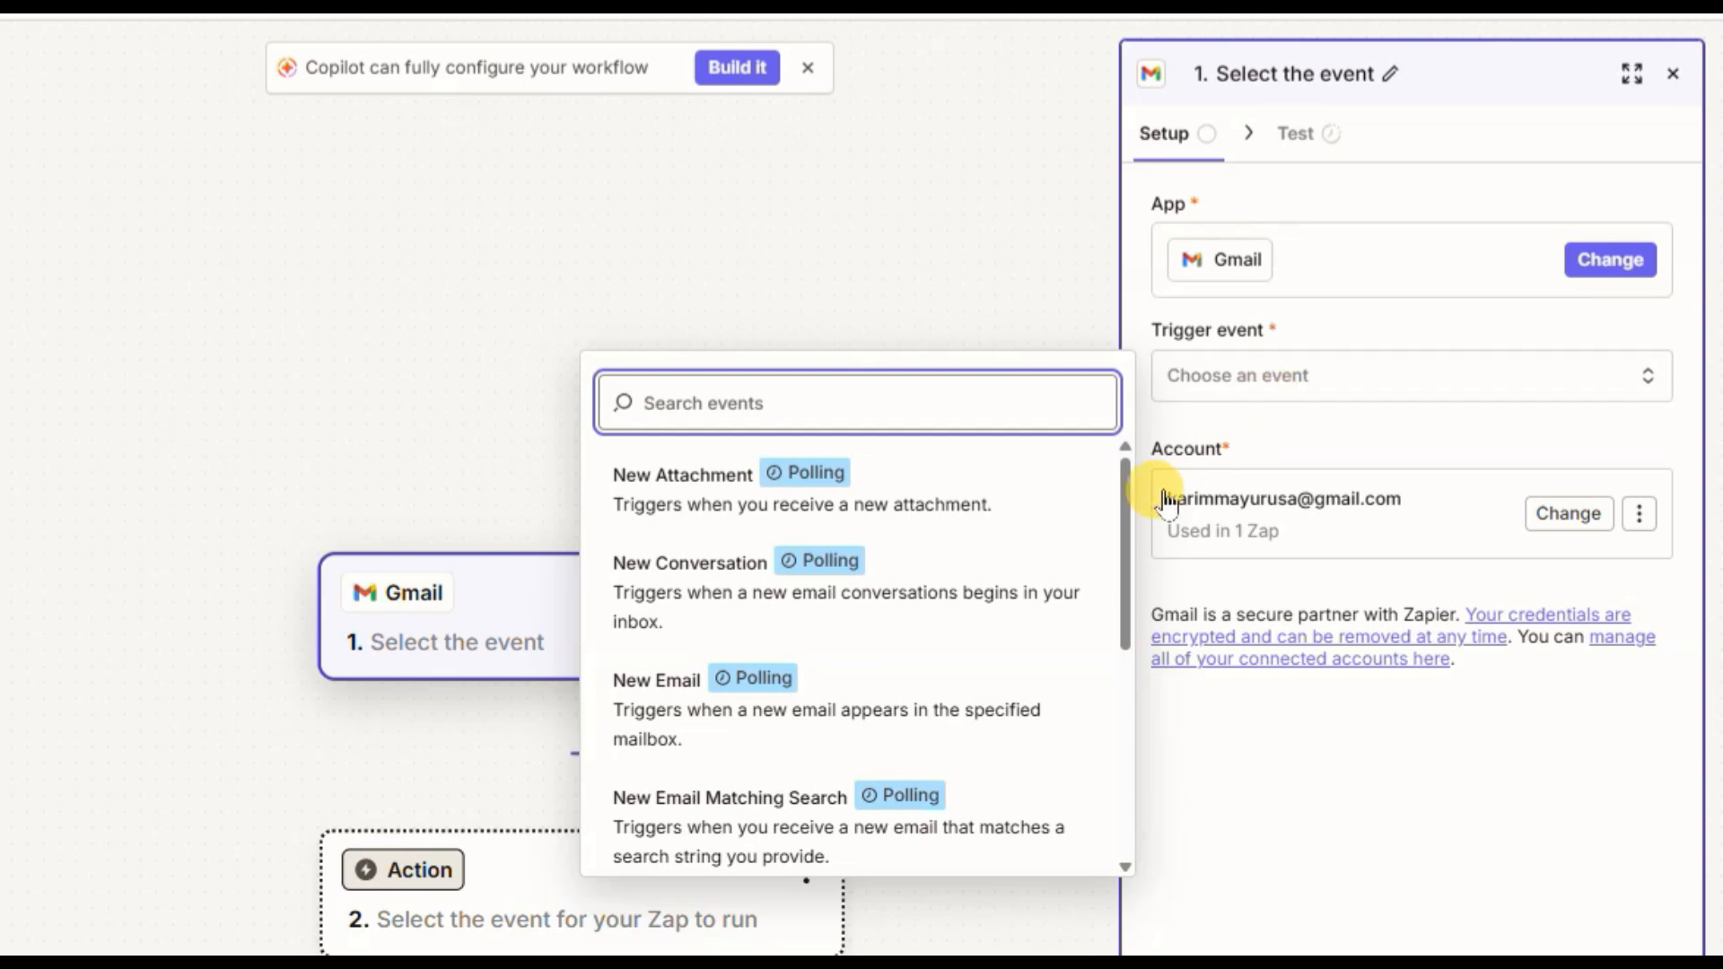
pyautogui.click(969, 691)
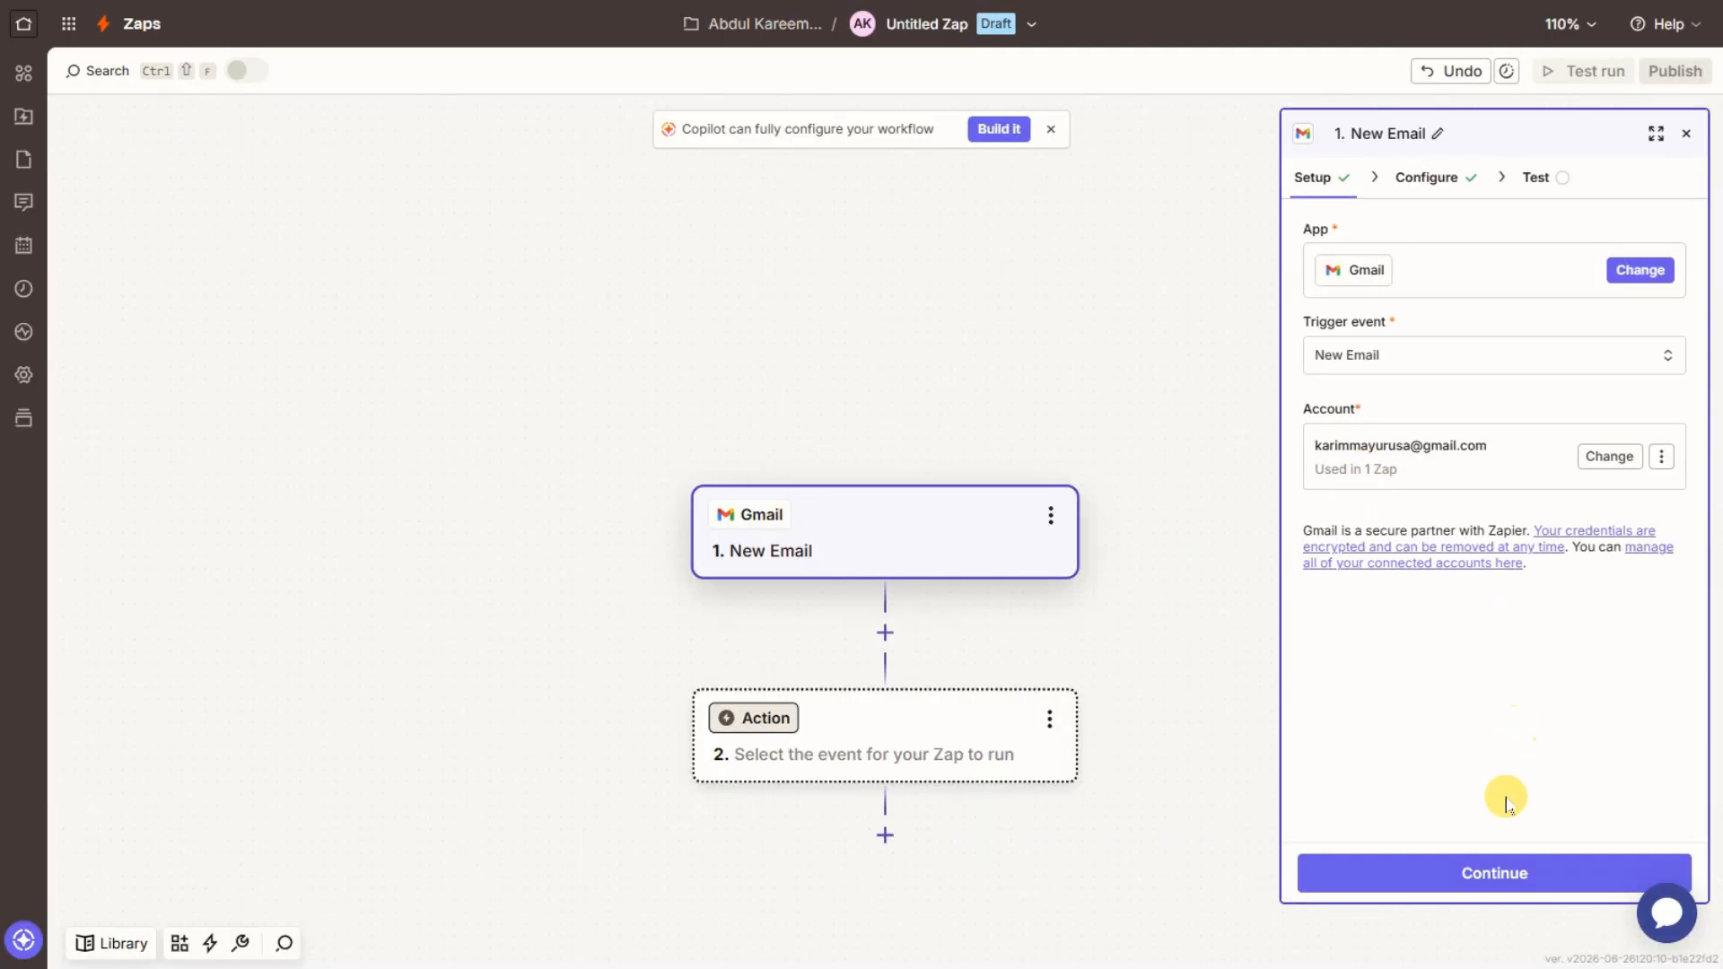
pyautogui.click(1489, 869)
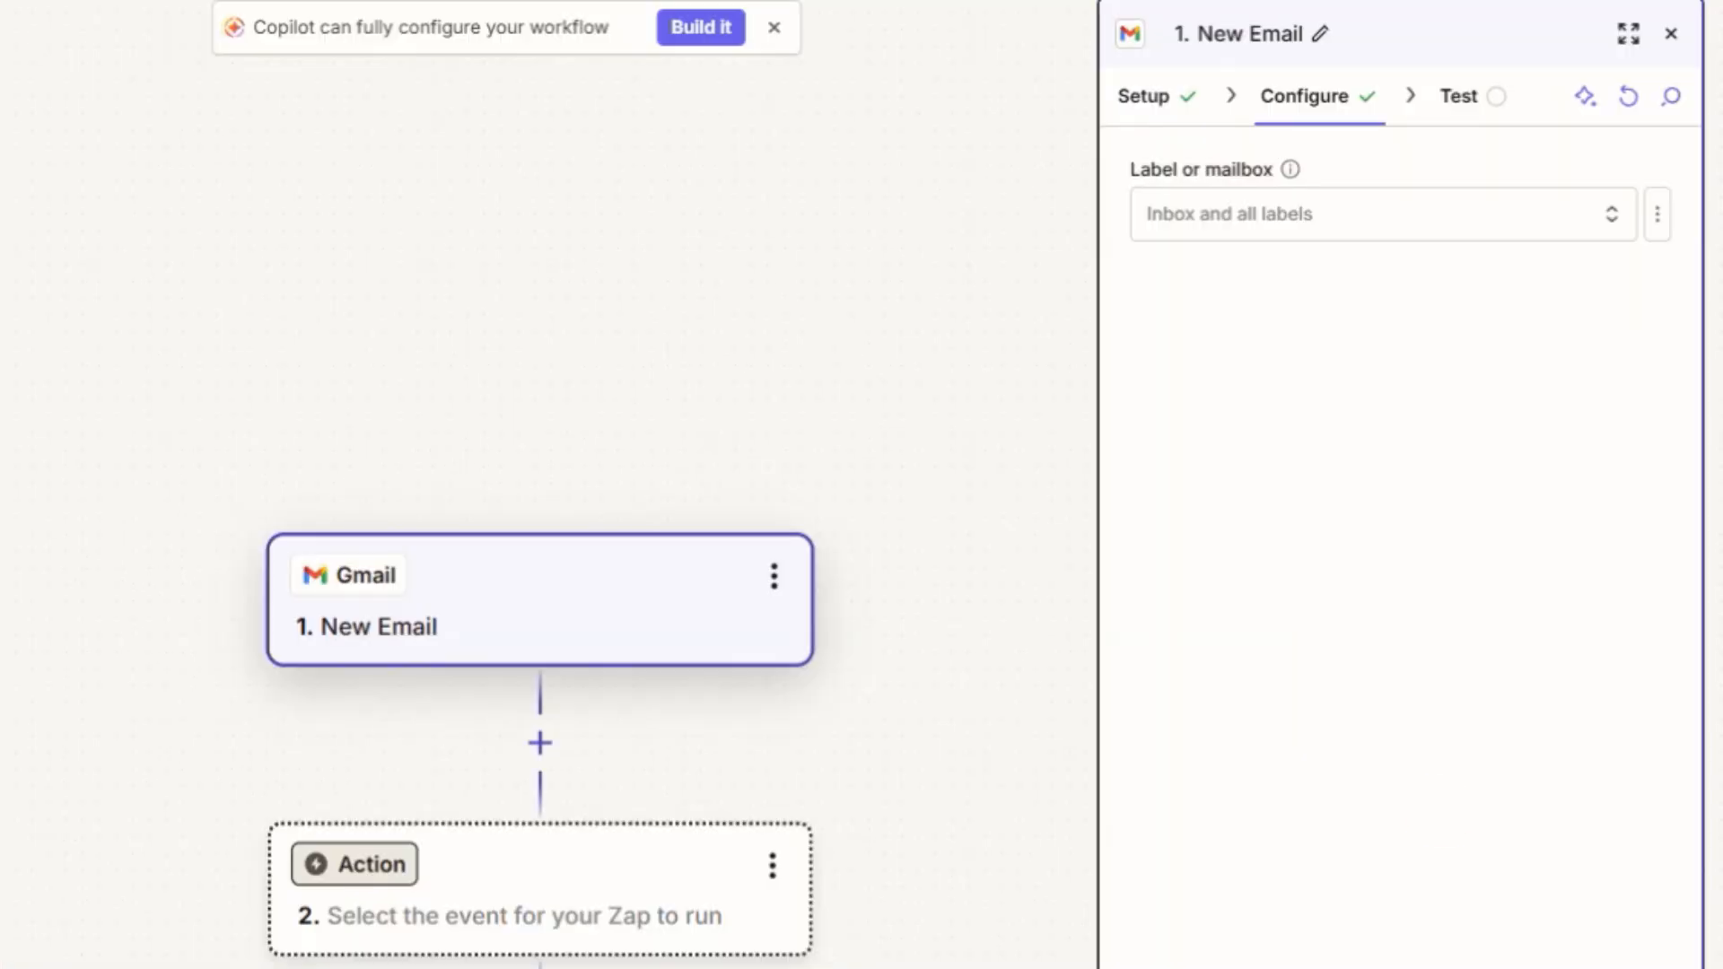
# Step: Set the Gmail trigger's mailbox to INBOX and test the trigger, continuing with the Email C record
pyautogui.click(1406, 237)
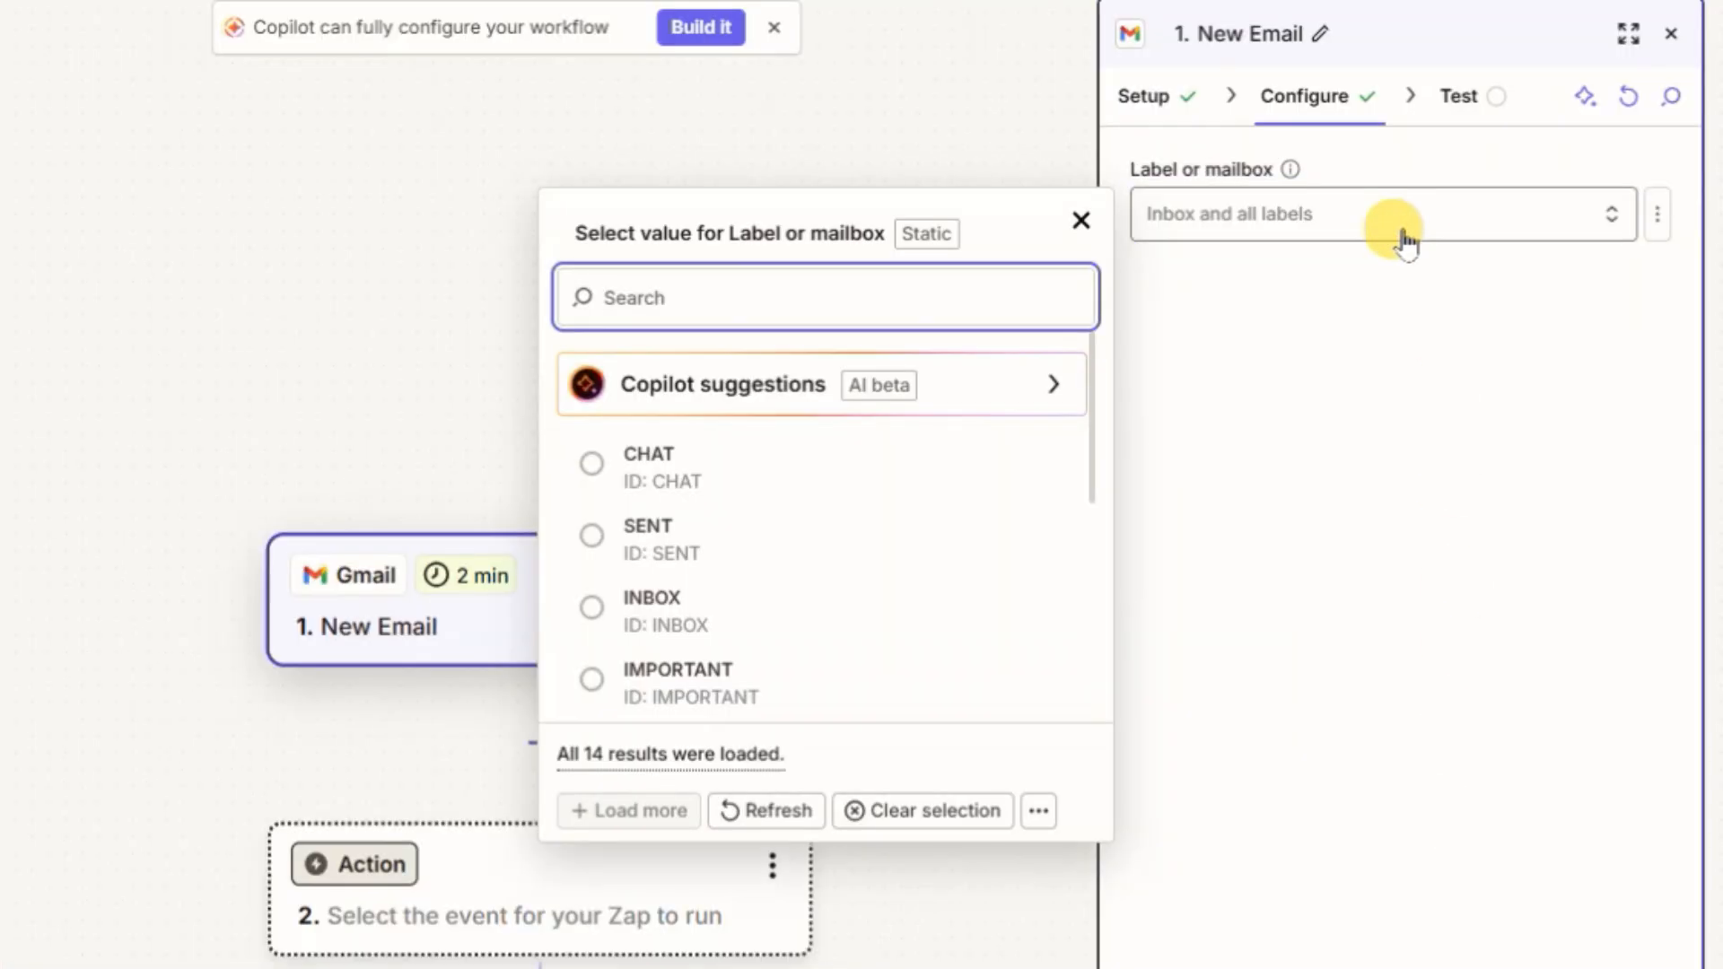
pyautogui.scroll(-2, 1022, 476)
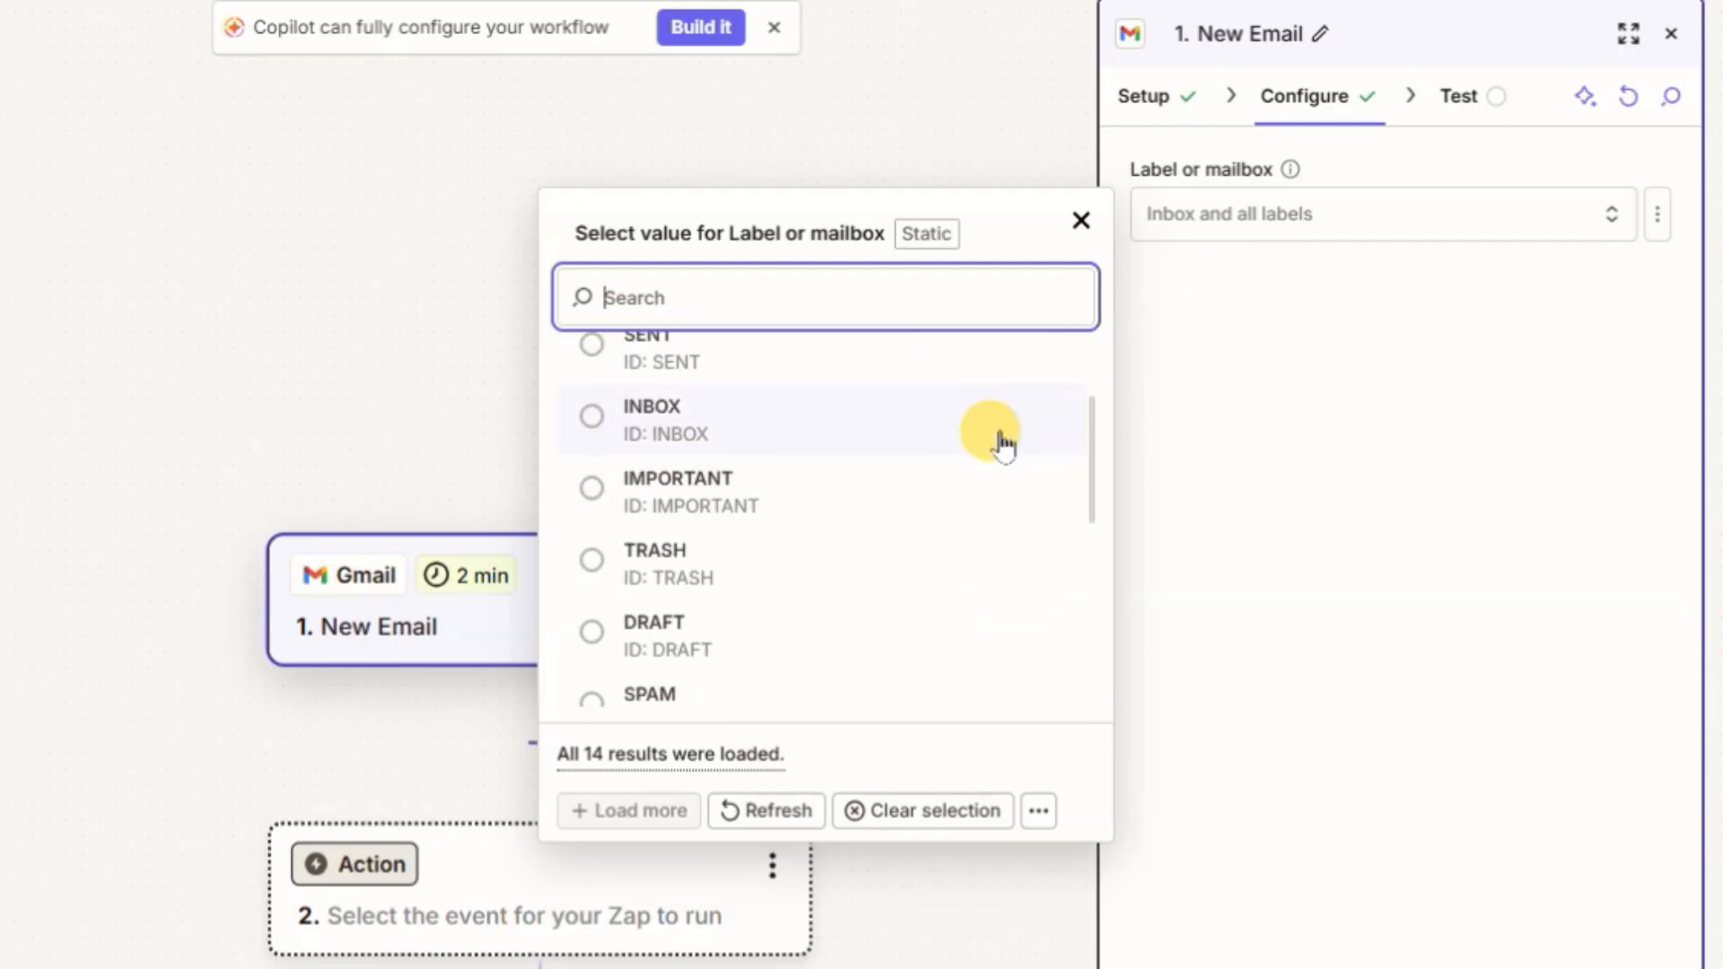
pyautogui.click(999, 430)
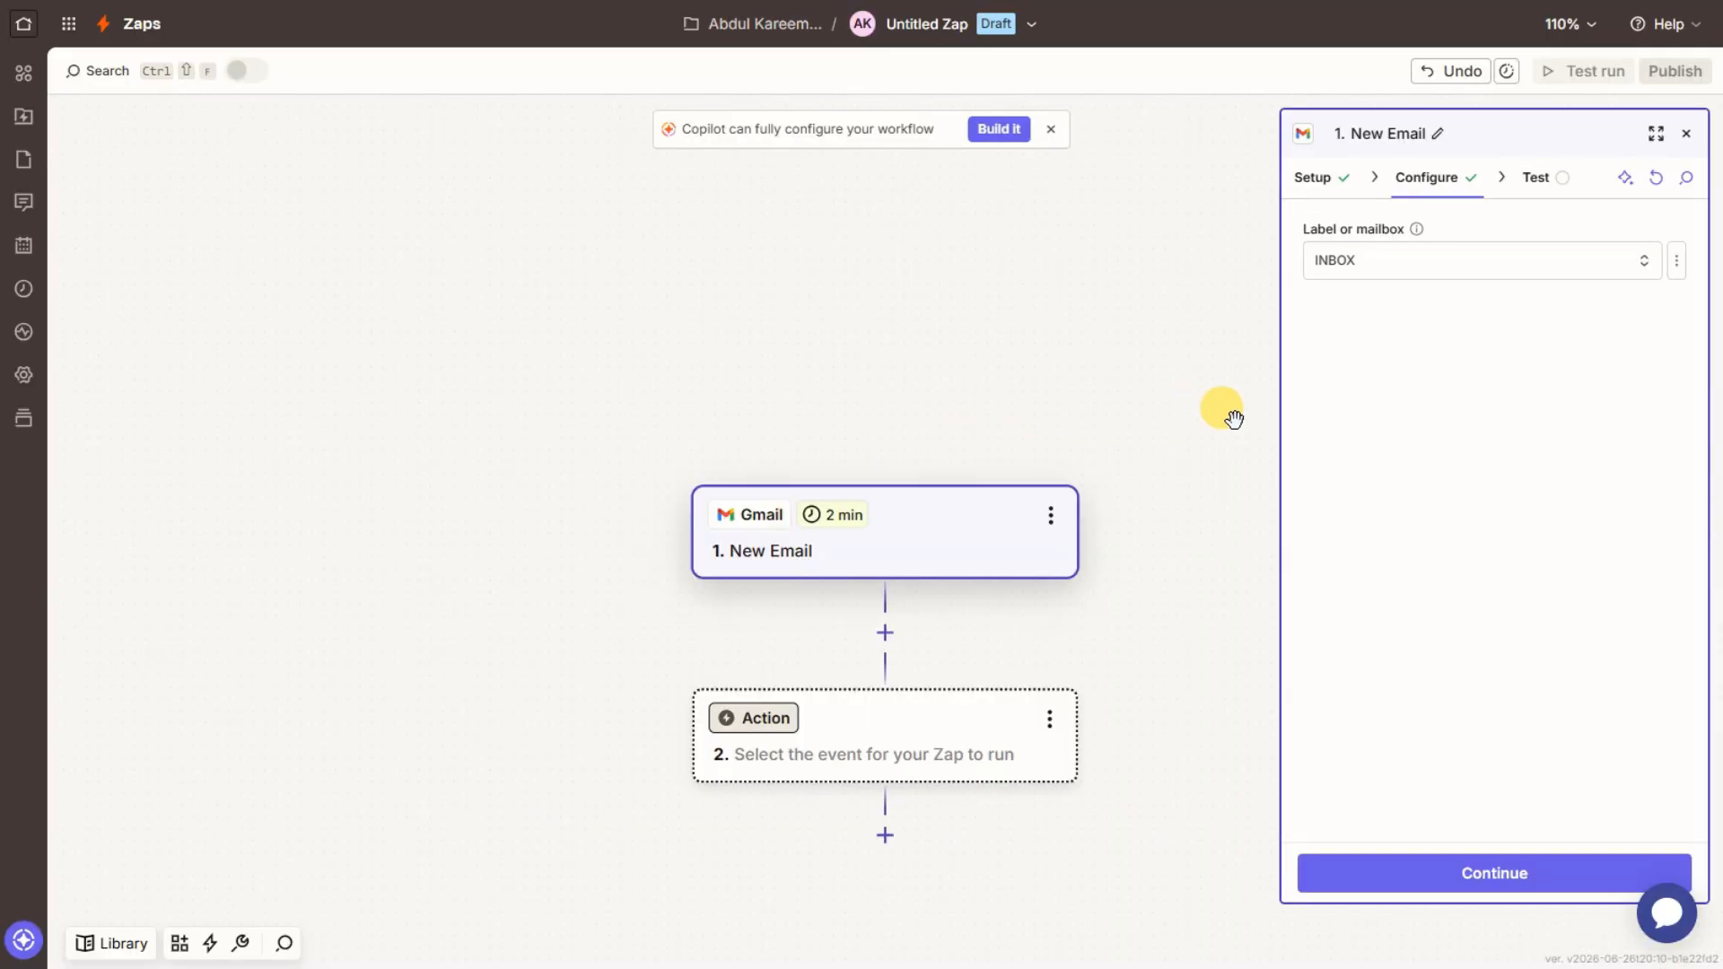
pyautogui.click(1539, 867)
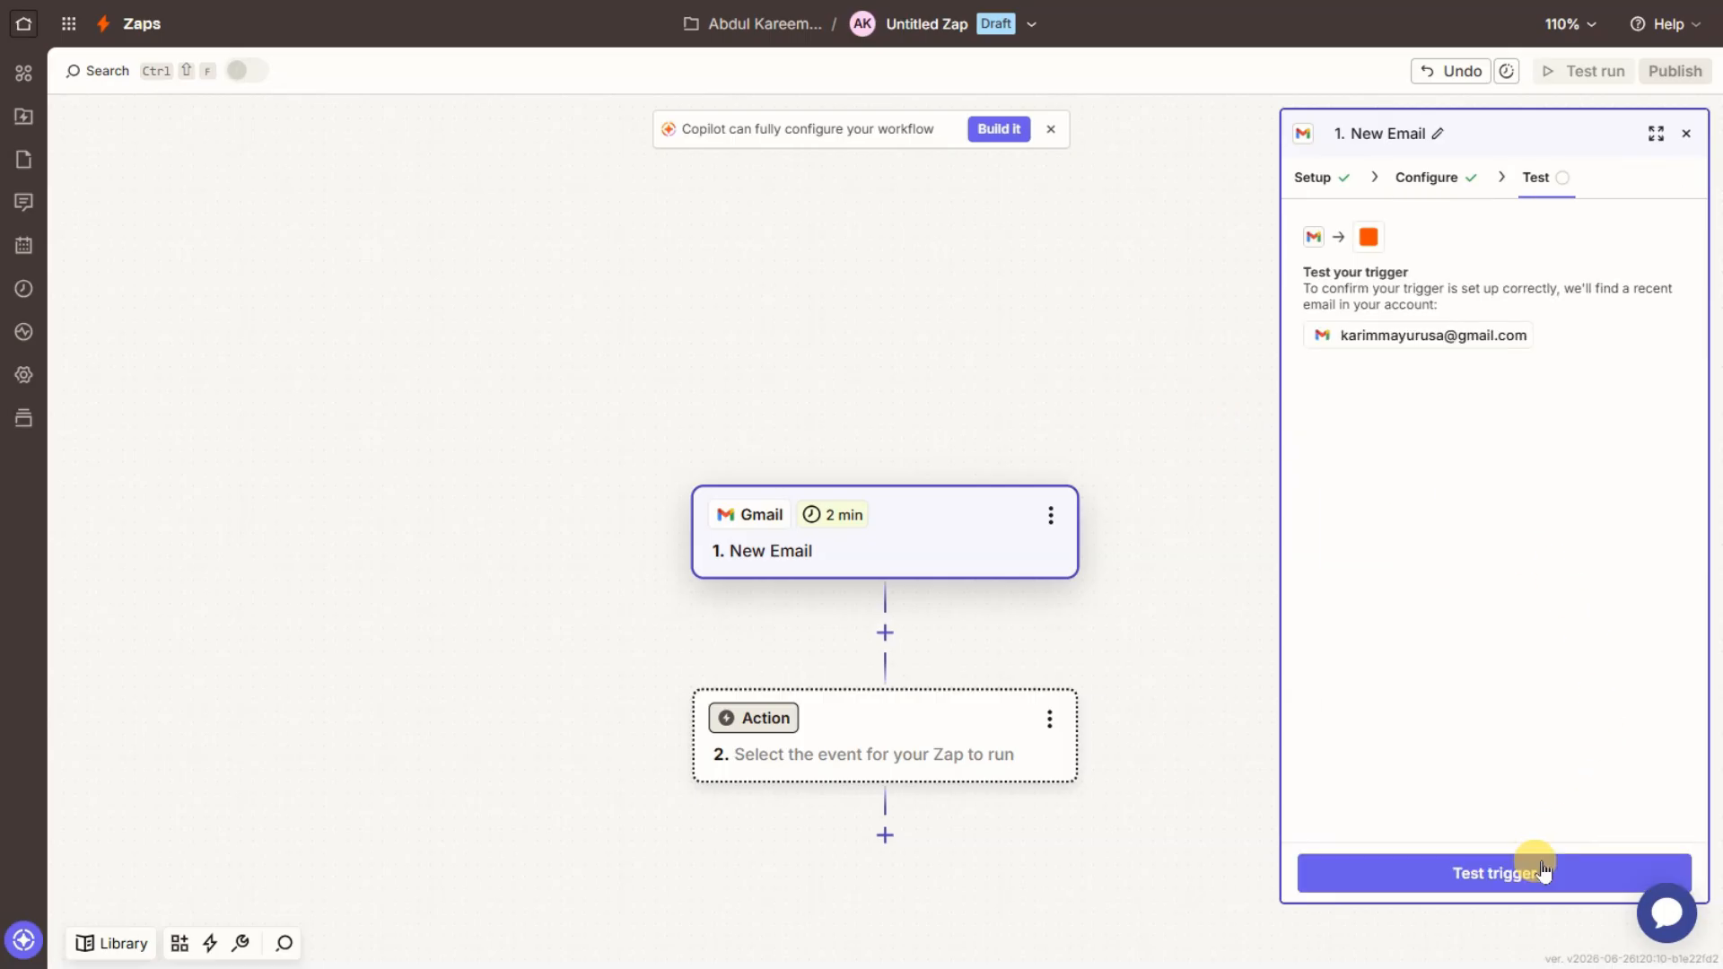
pyautogui.click(1542, 867)
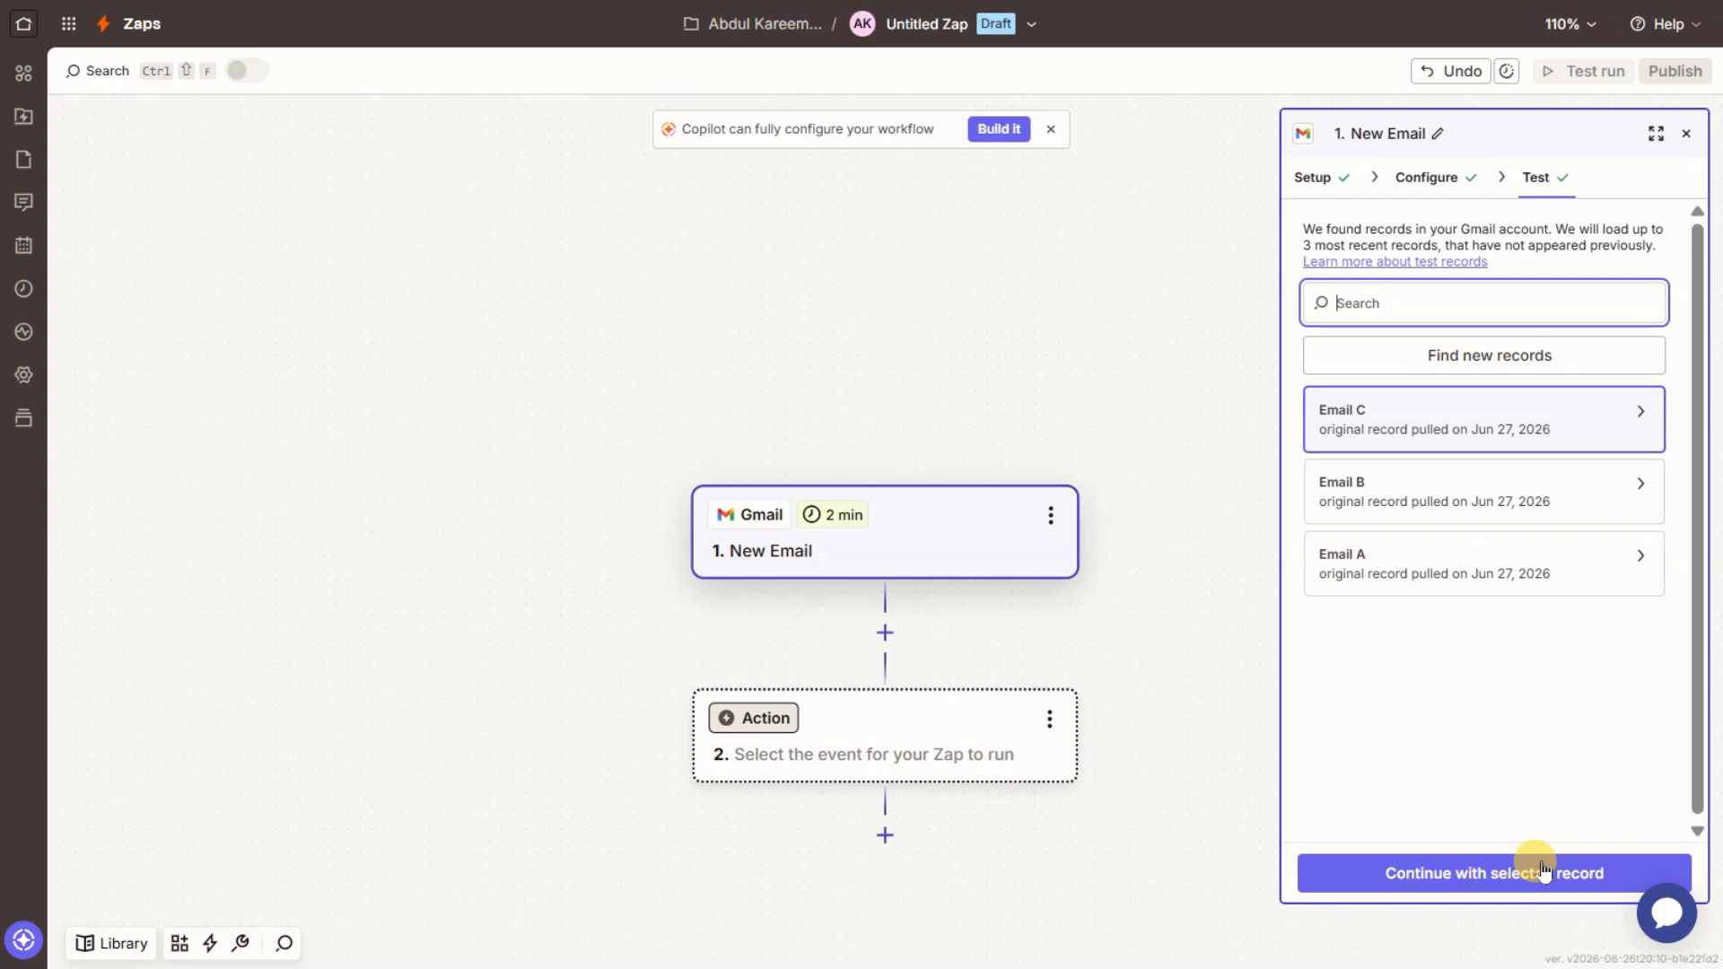
pyautogui.click(1542, 867)
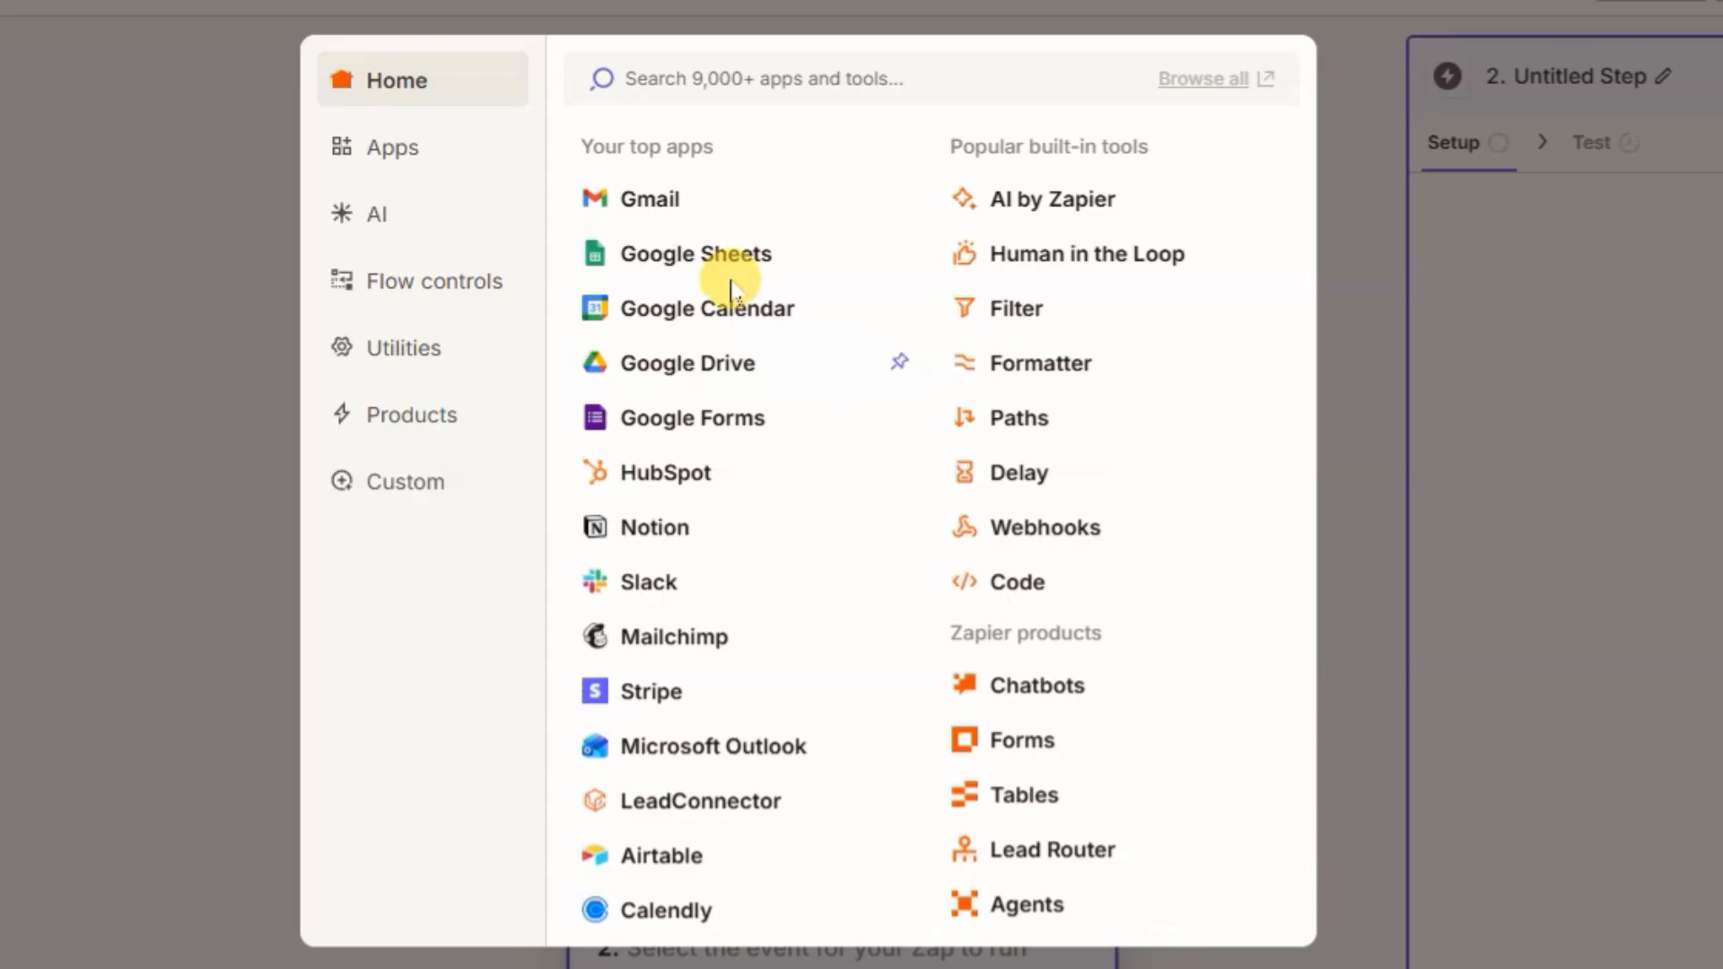
# Step: Set the Zap's action to Google Sheets with the Clear Spreadsheet Row(s) event and proceed to its configuration
pyautogui.click(709, 254)
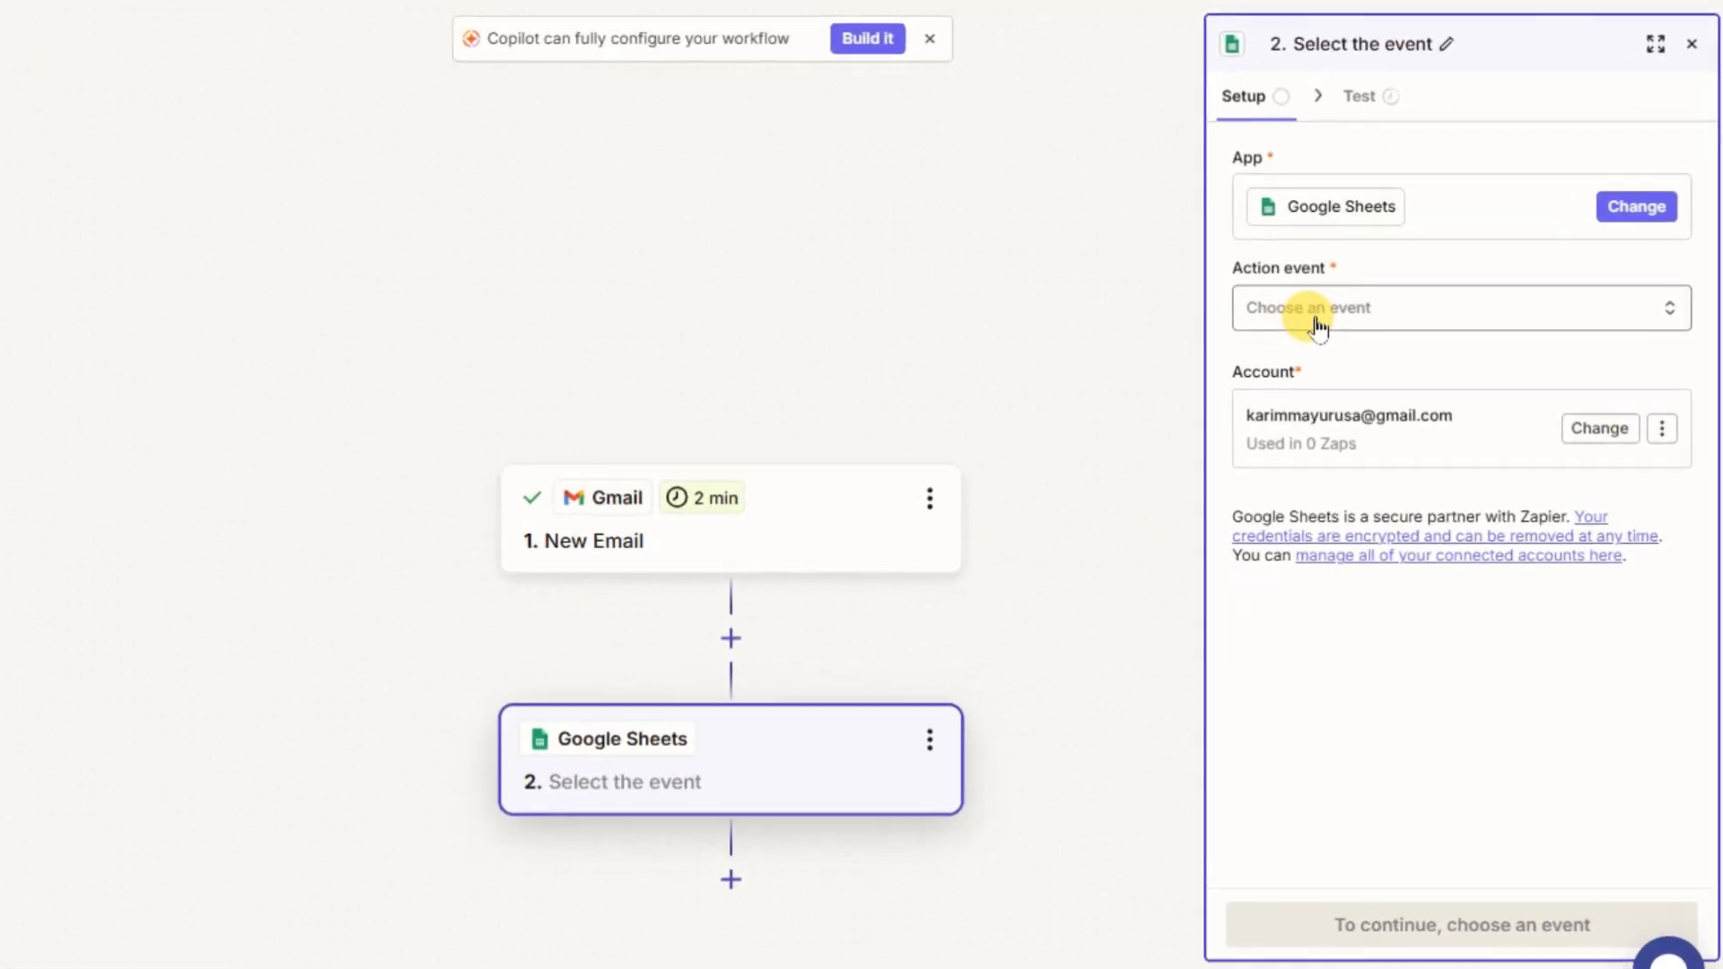
pyautogui.click(1317, 325)
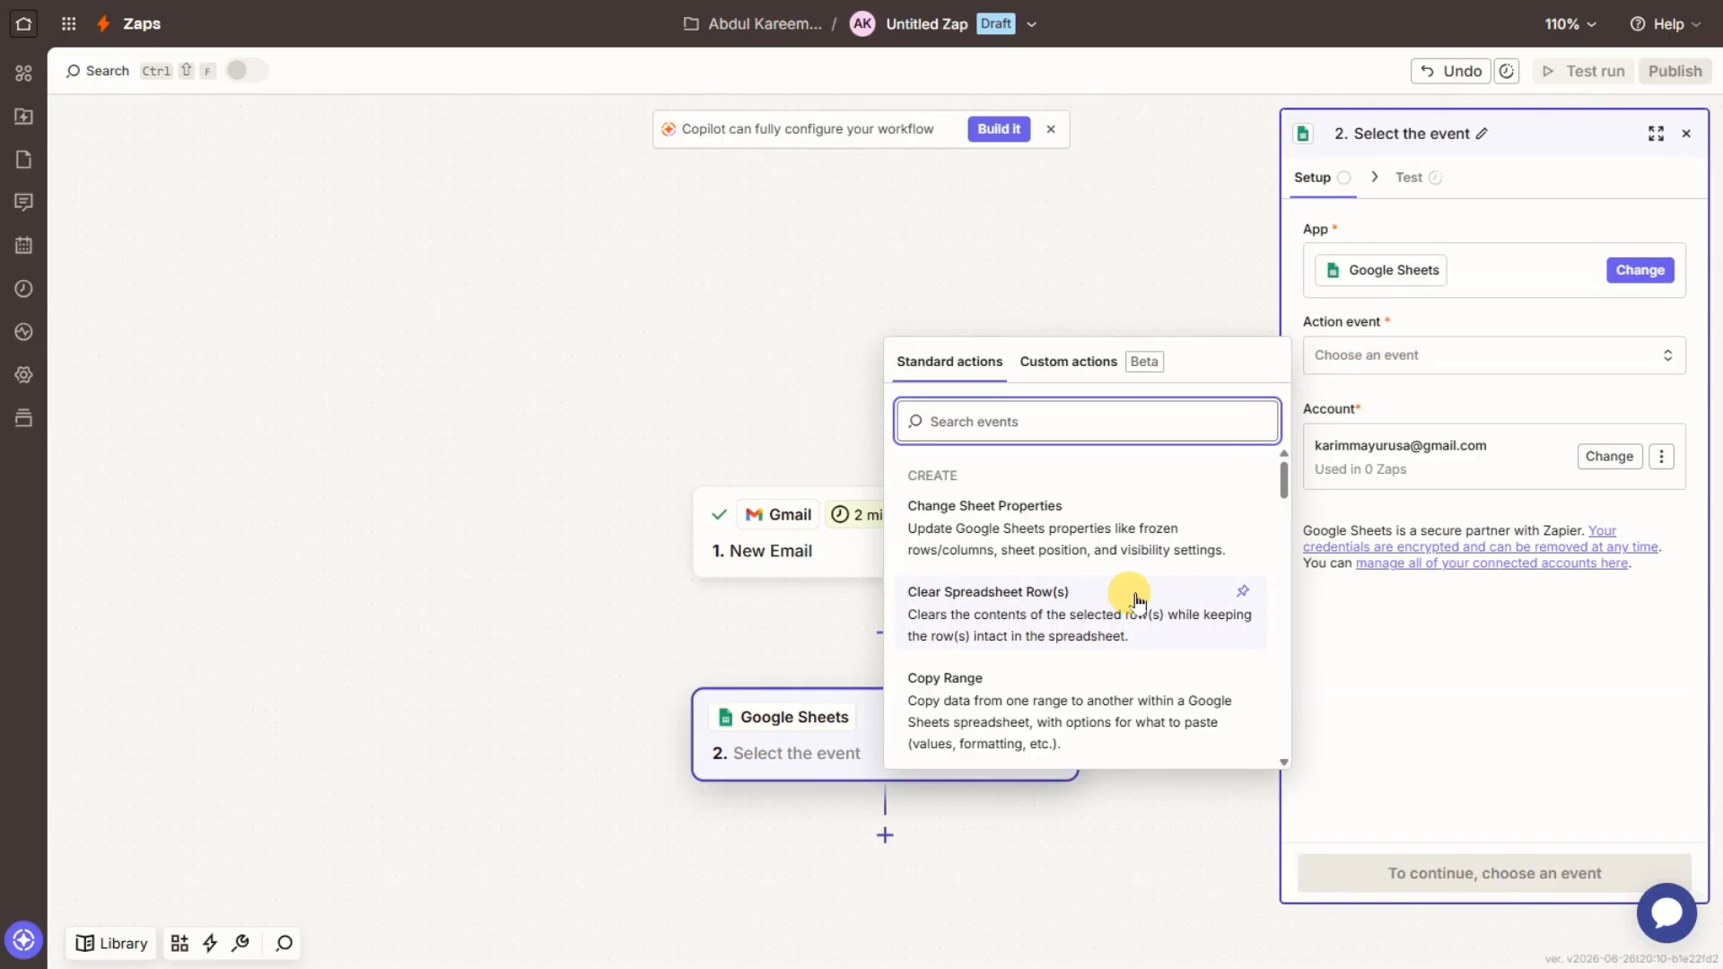
pyautogui.click(1135, 597)
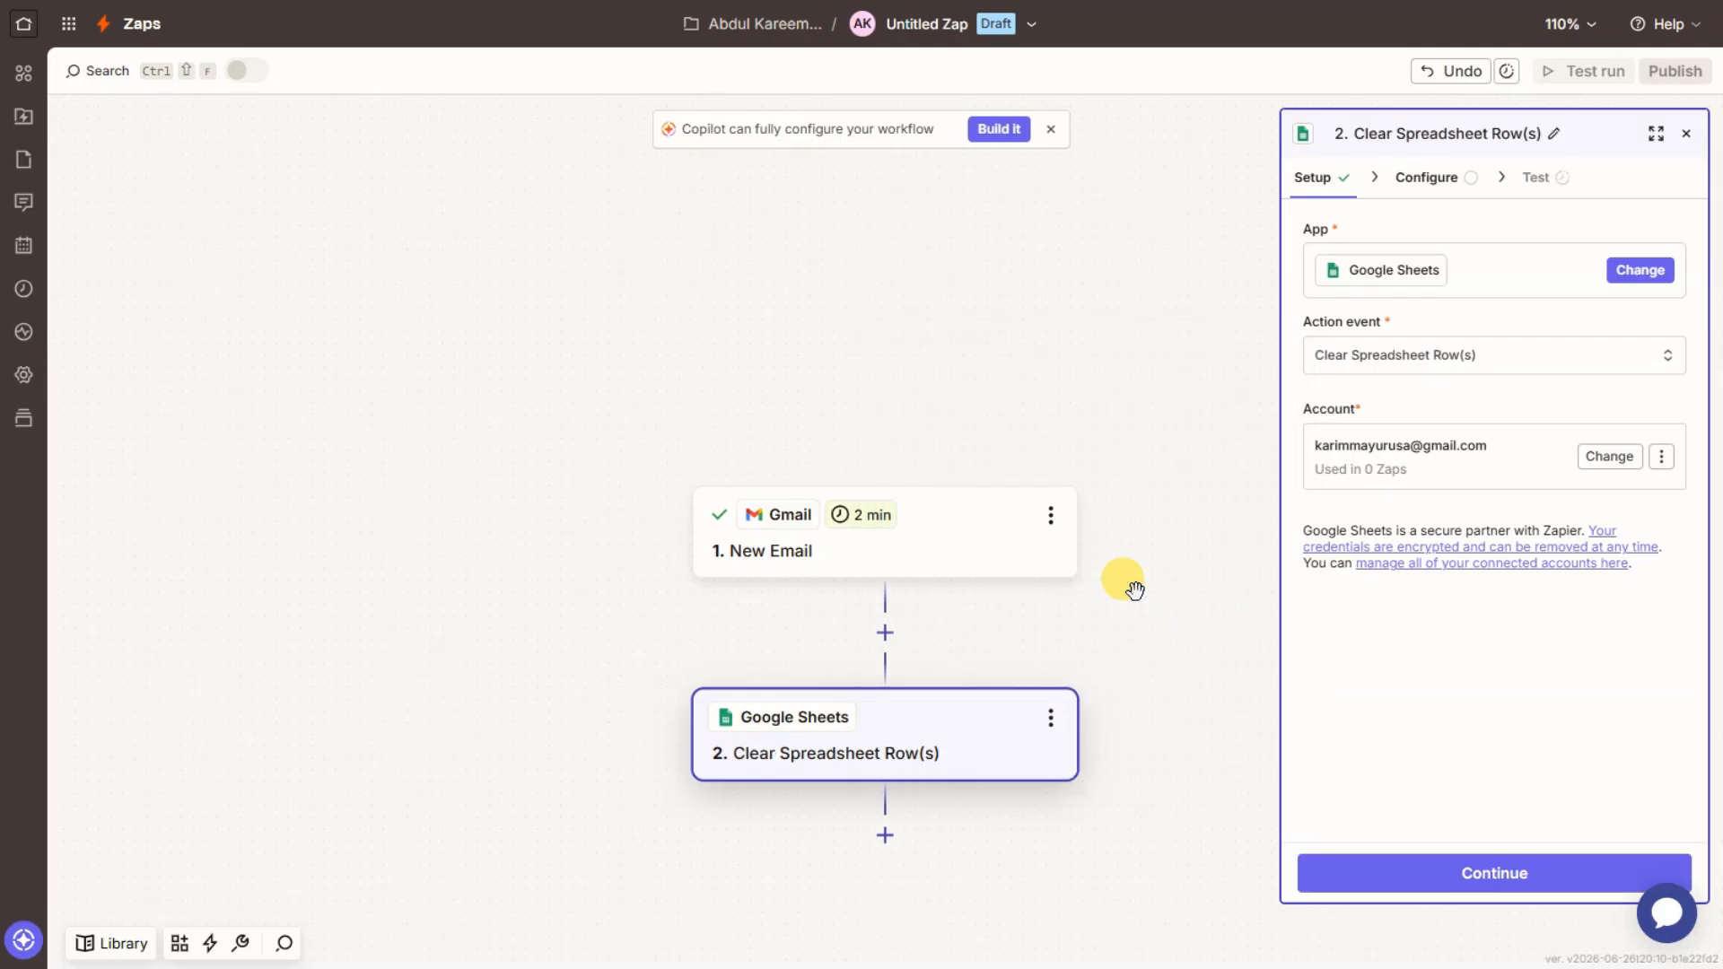
pyautogui.click(1524, 874)
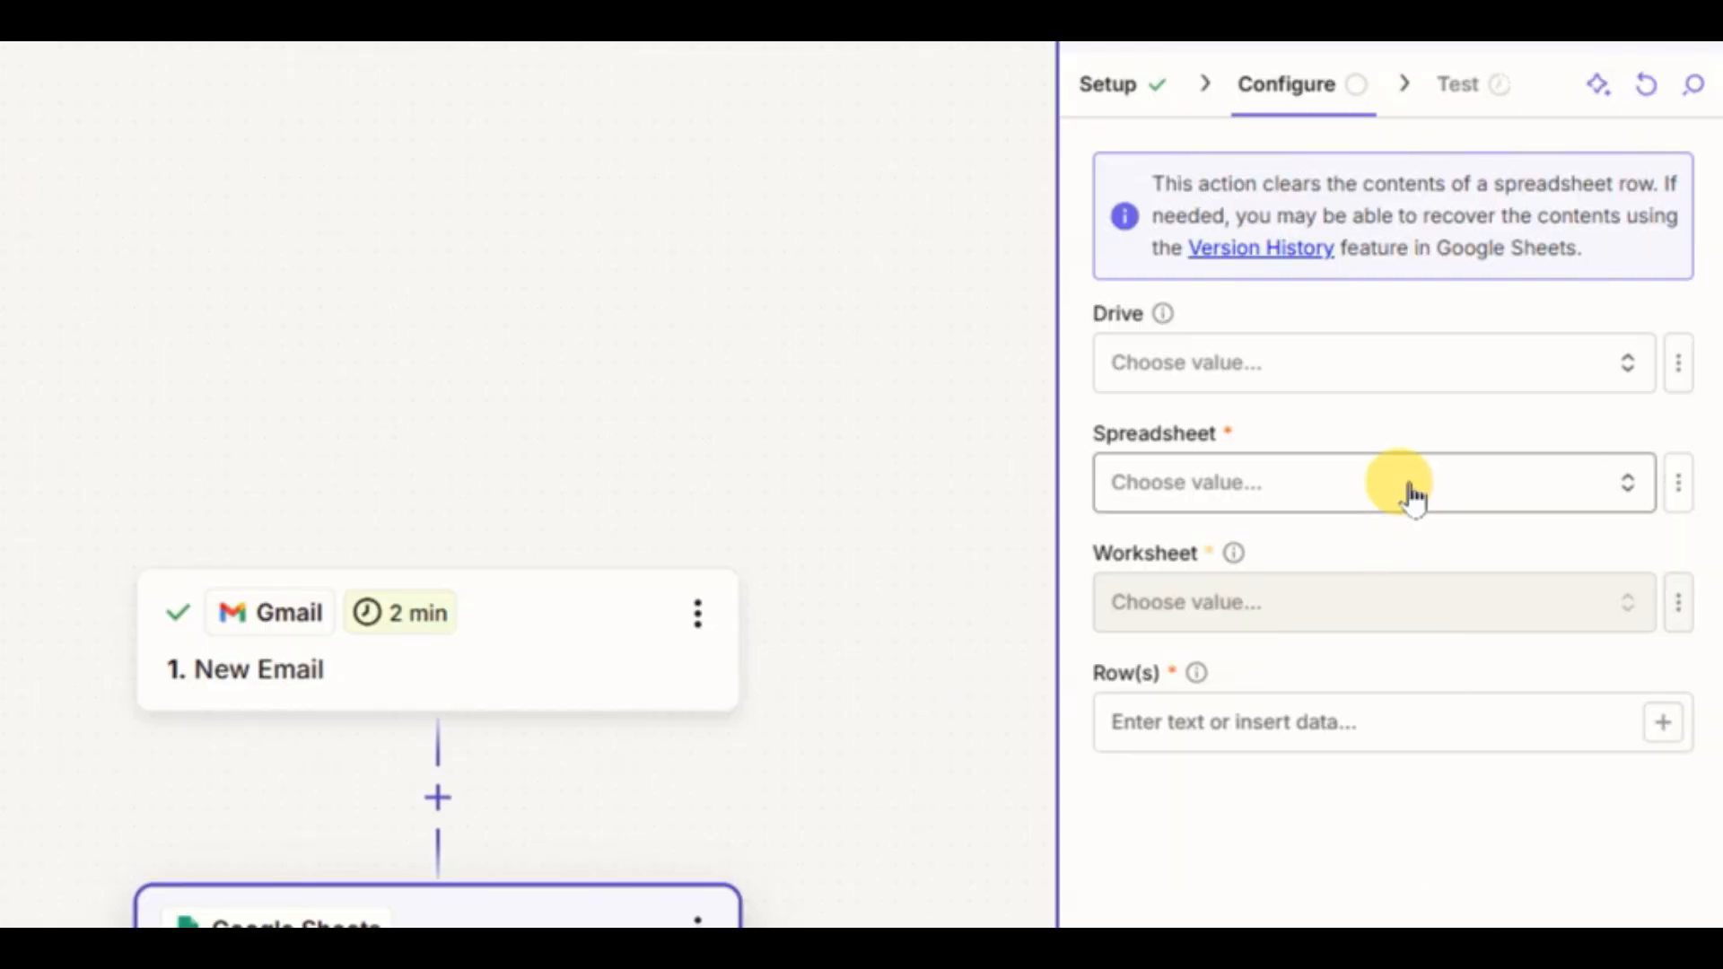
# Step: Configure the clear-rows action with My Google Drive, the Email Tracker spreadsheet, worksheet Sheet1 and row 3, and continue to its test
pyautogui.click(1427, 363)
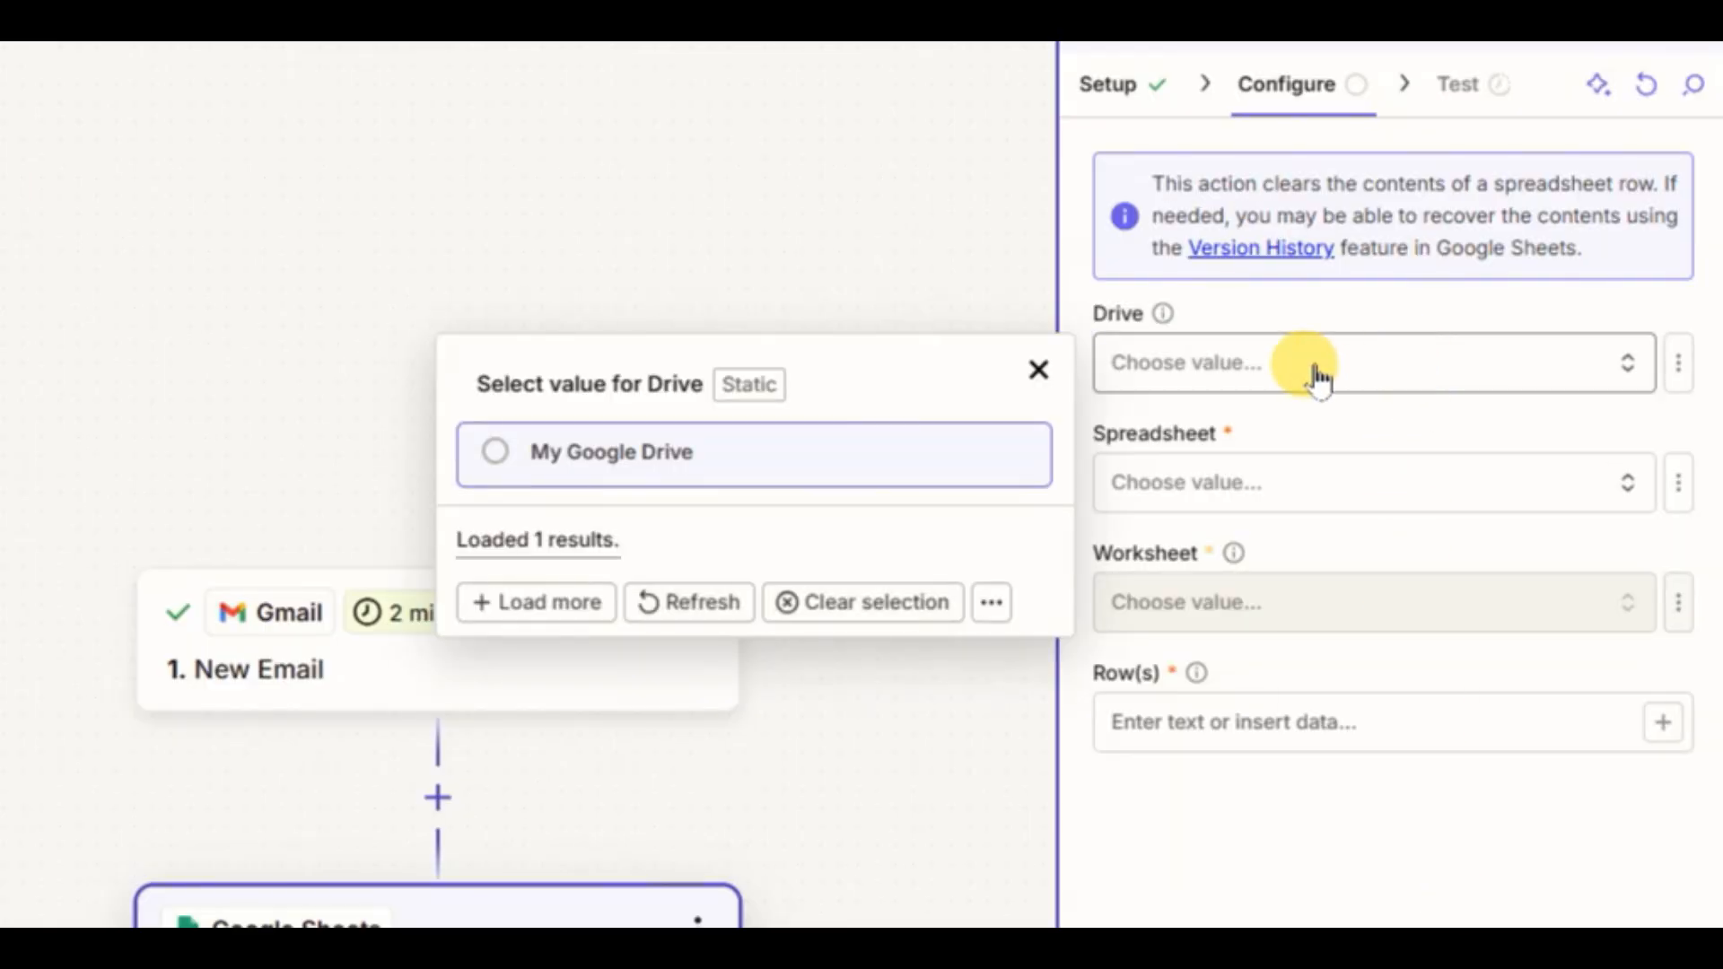
pyautogui.click(898, 446)
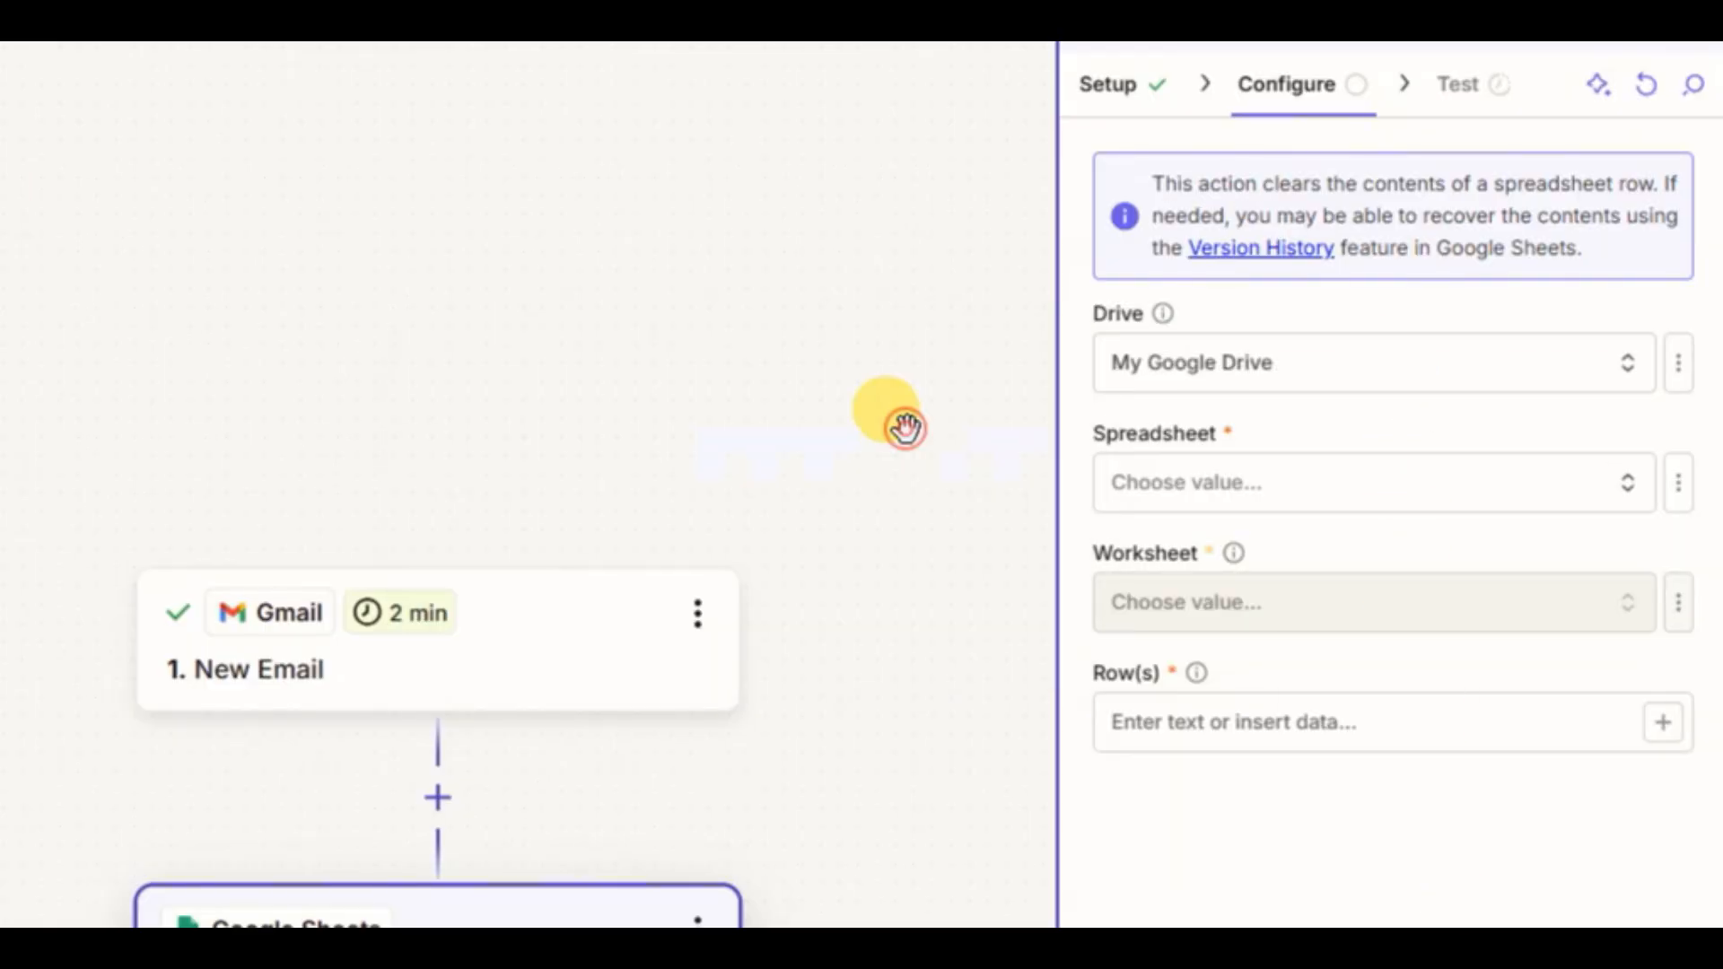
pyautogui.click(1227, 496)
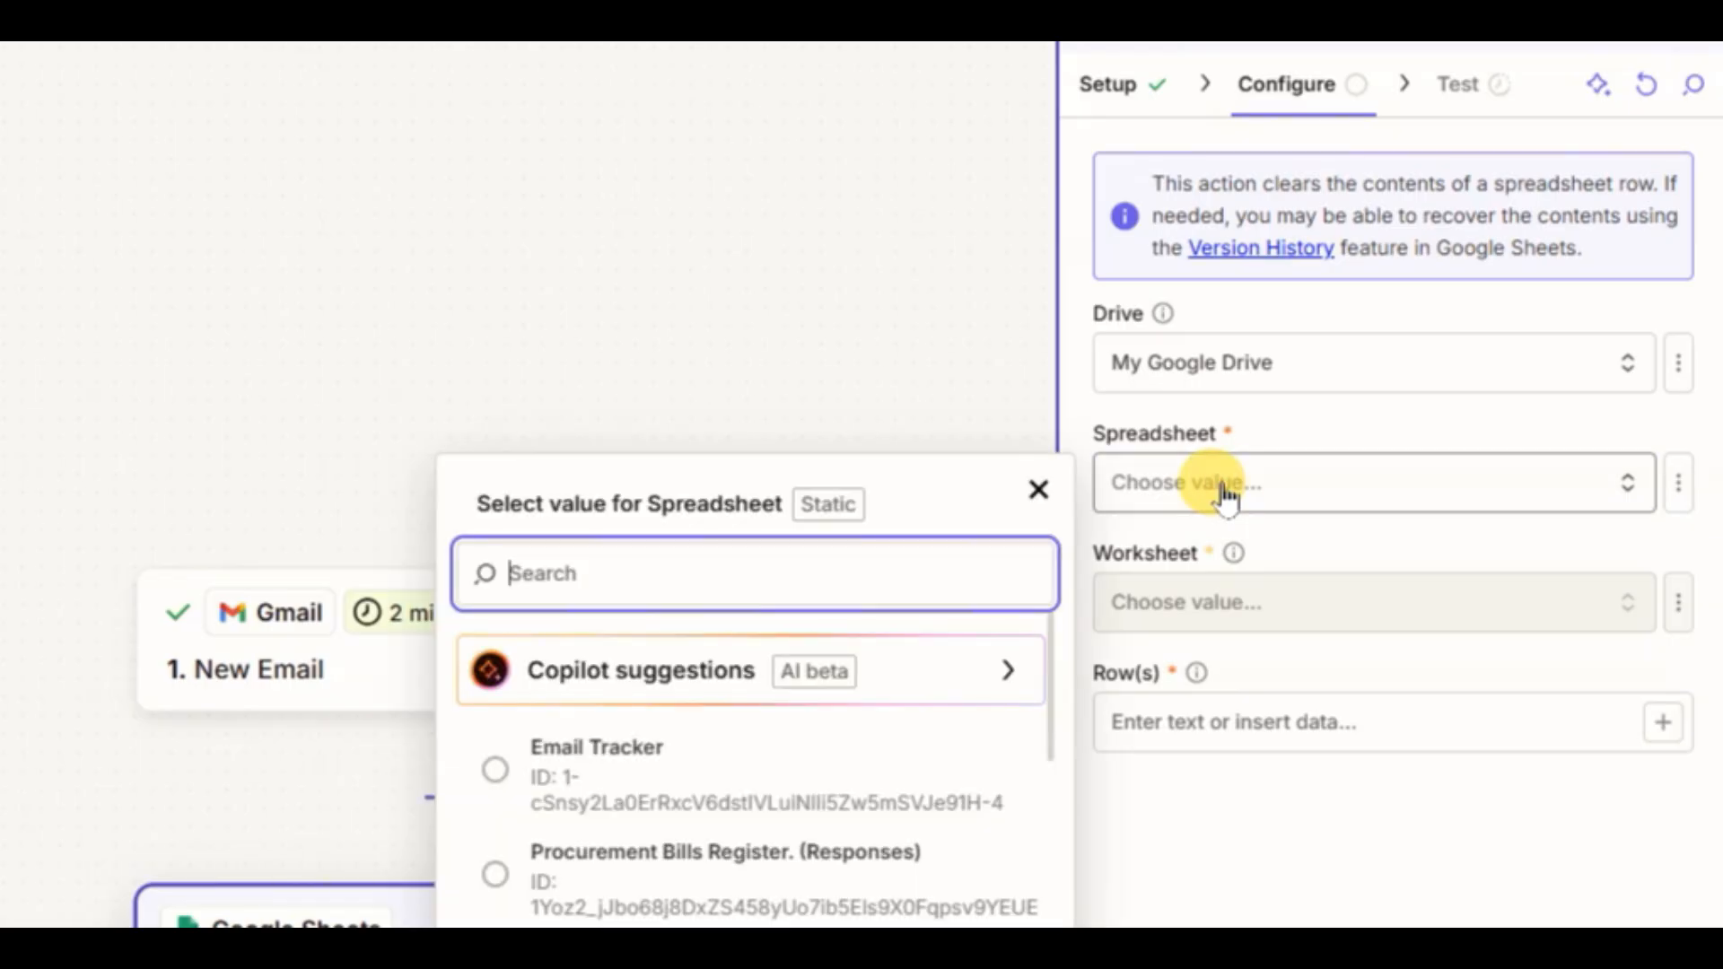
pyautogui.click(897, 774)
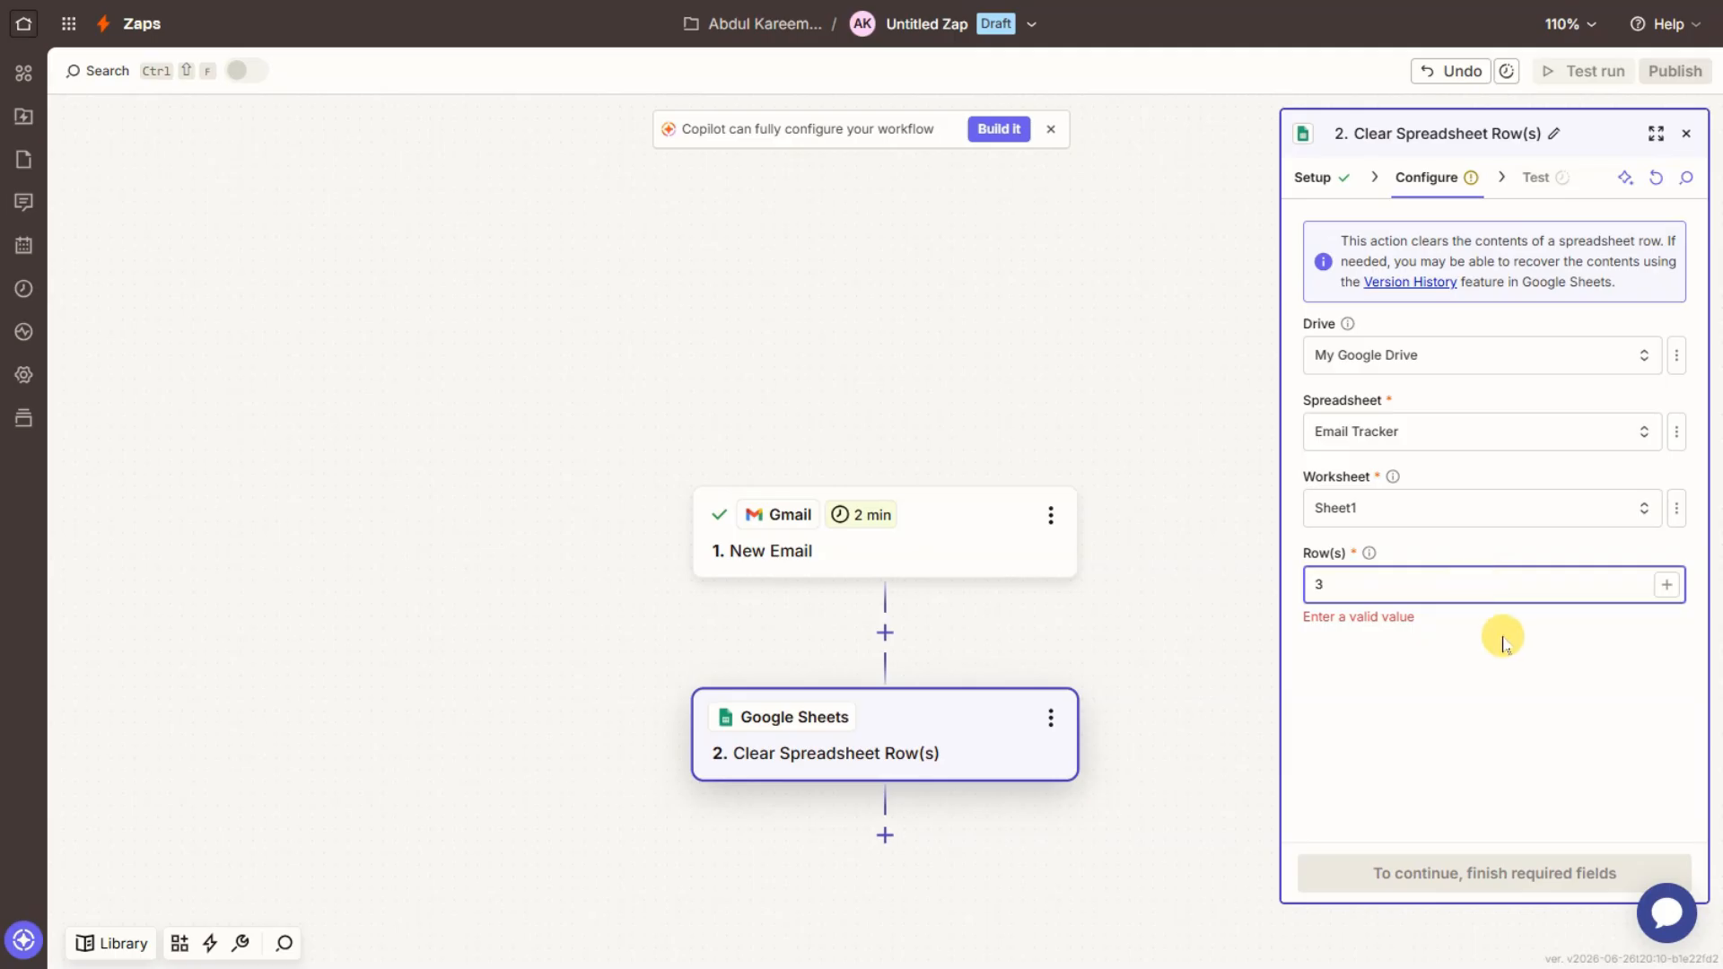
pyautogui.click(1515, 871)
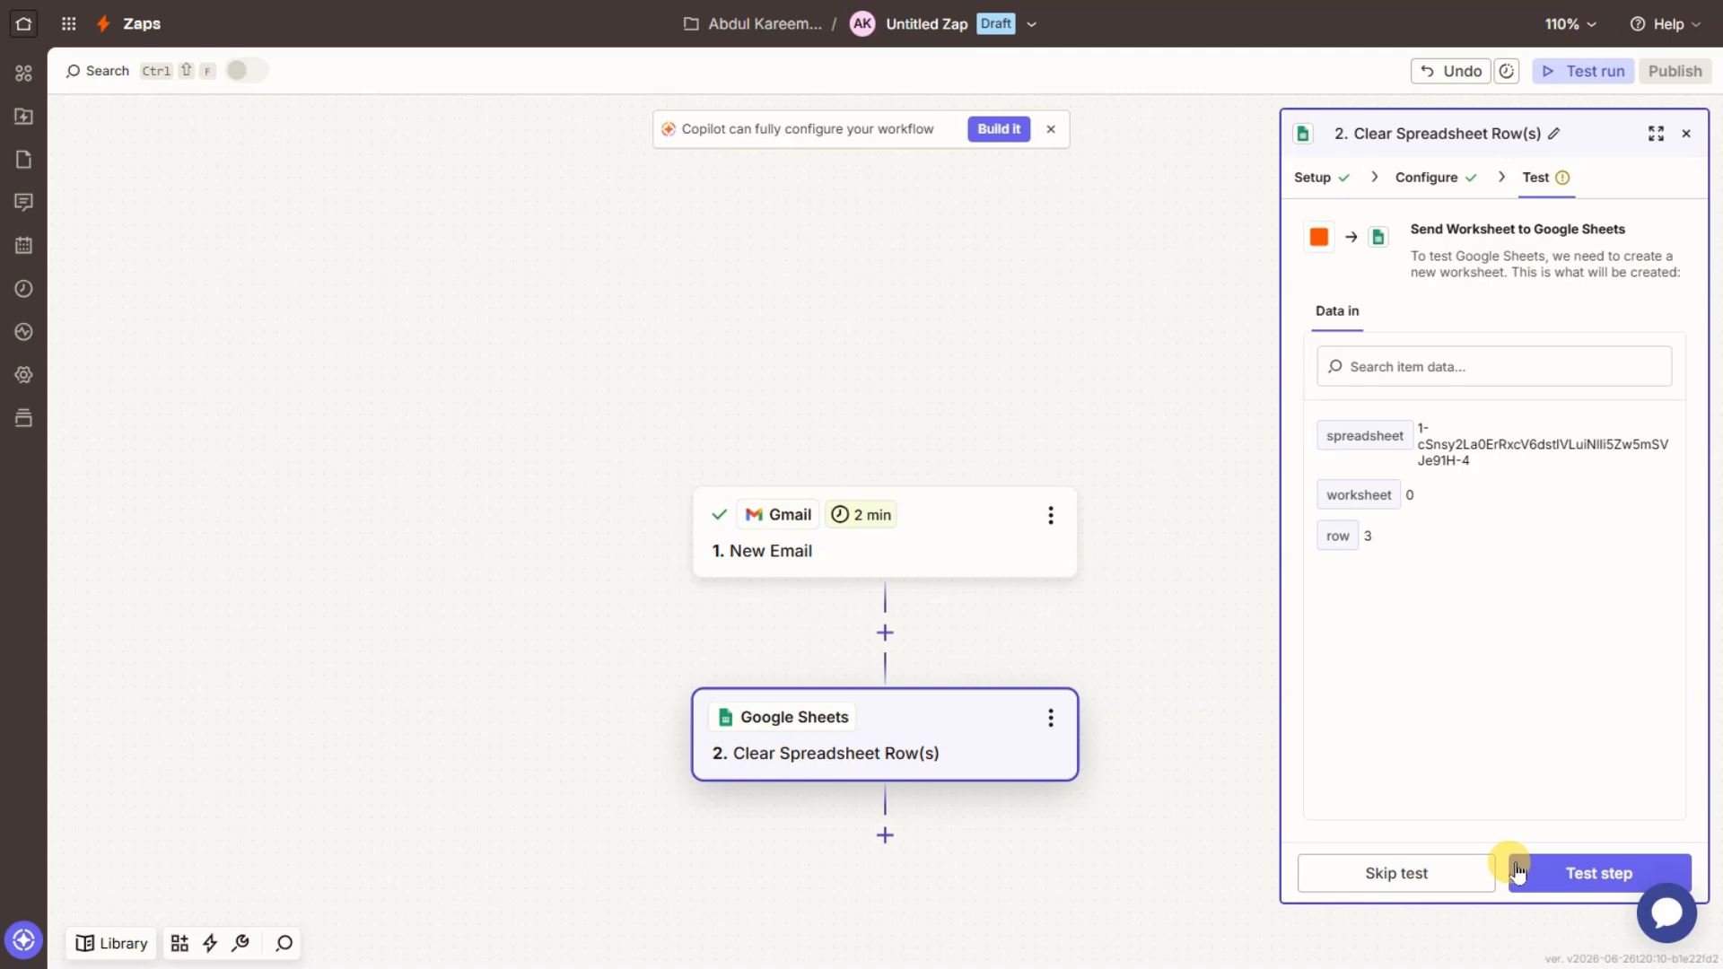
# Step: Test the Google Sheets action and publish the Zap
pyautogui.click(1567, 878)
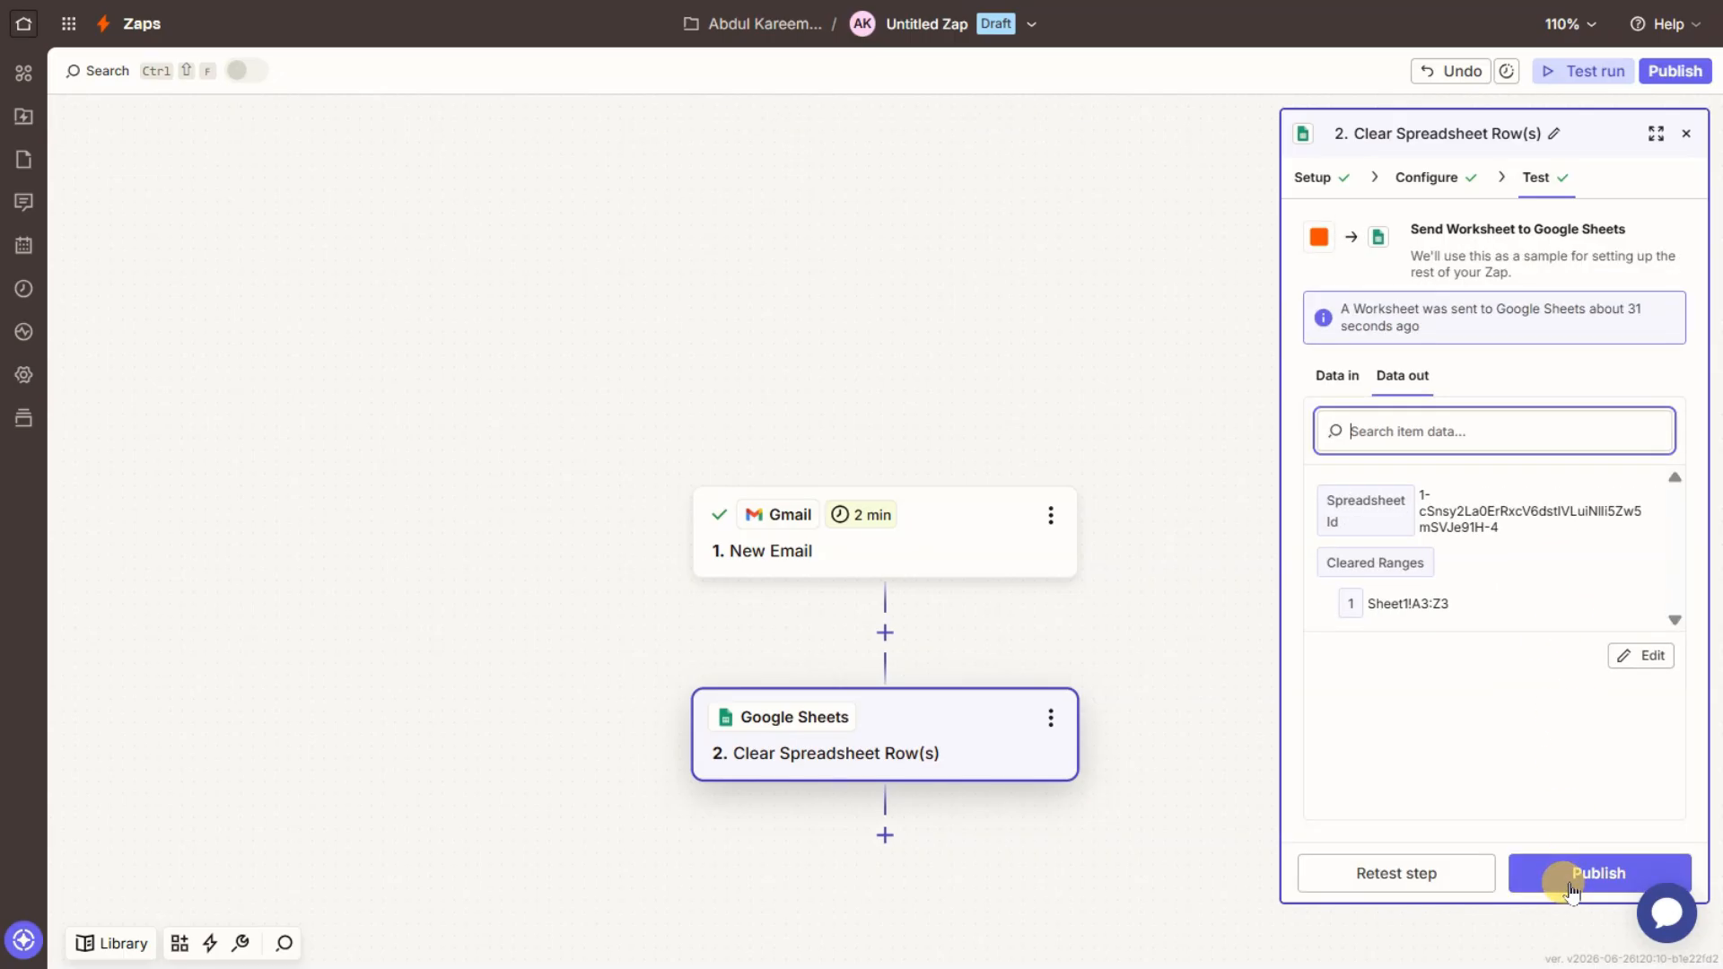
pyautogui.click(1570, 889)
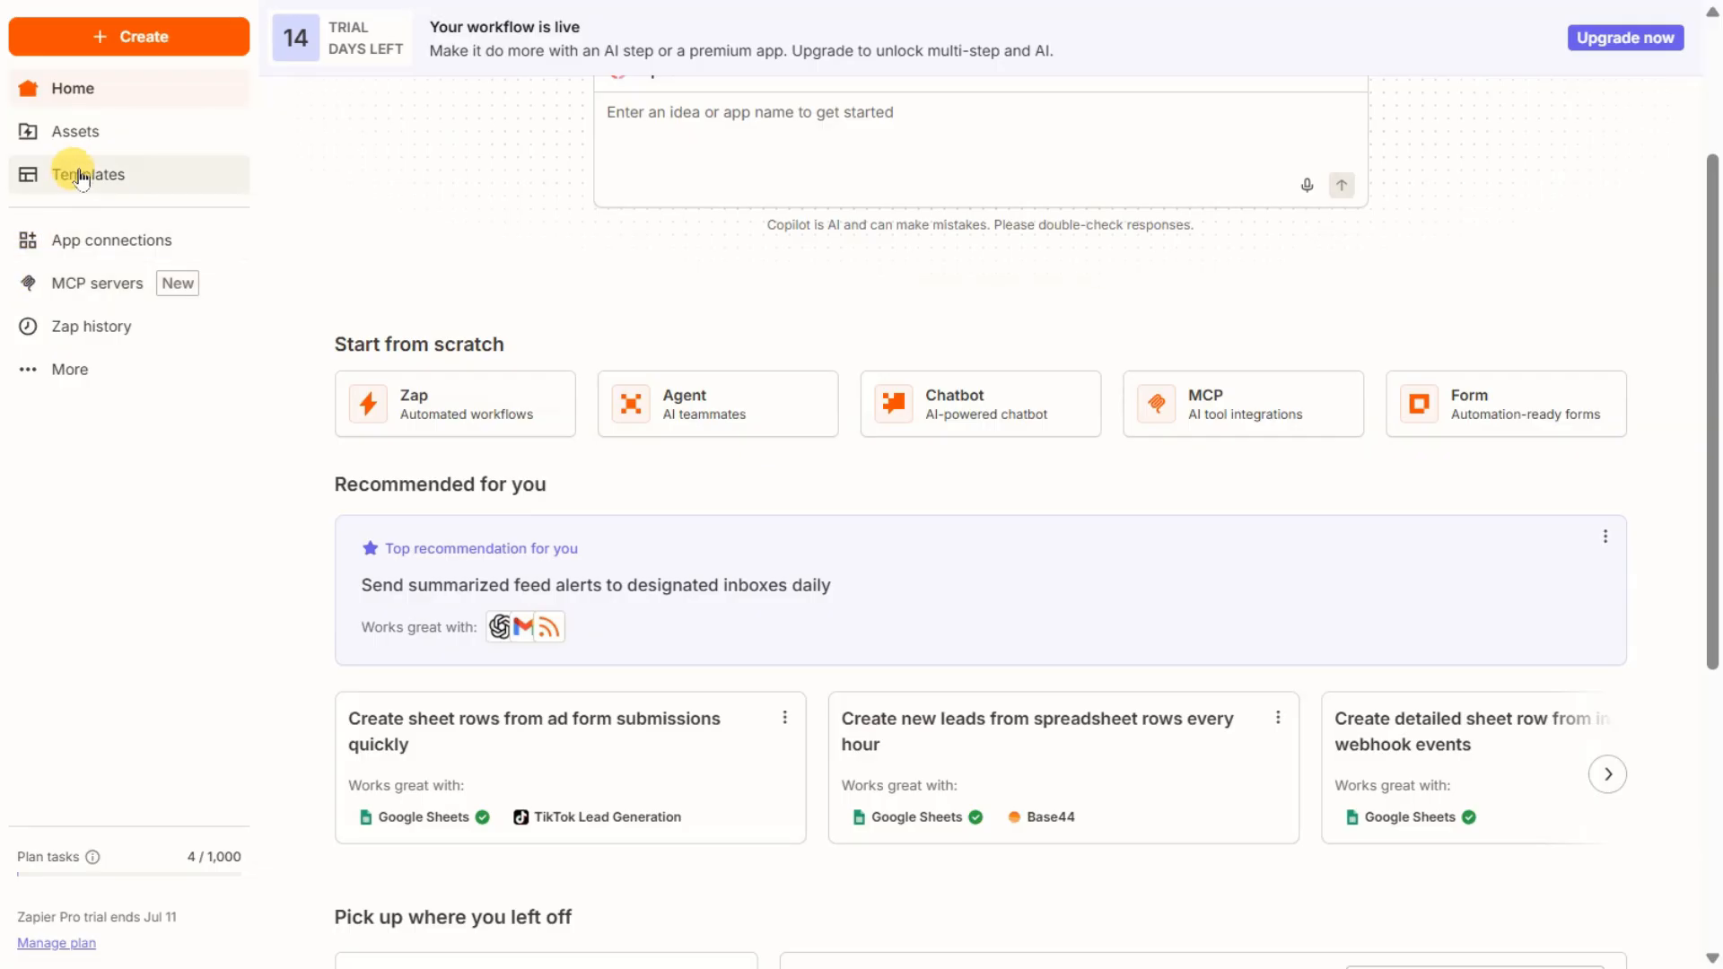
# Step: Open the published Untitled Zap from the Zap workflows list, edit its Google Sheets step and start a test run
pyautogui.click(81, 141)
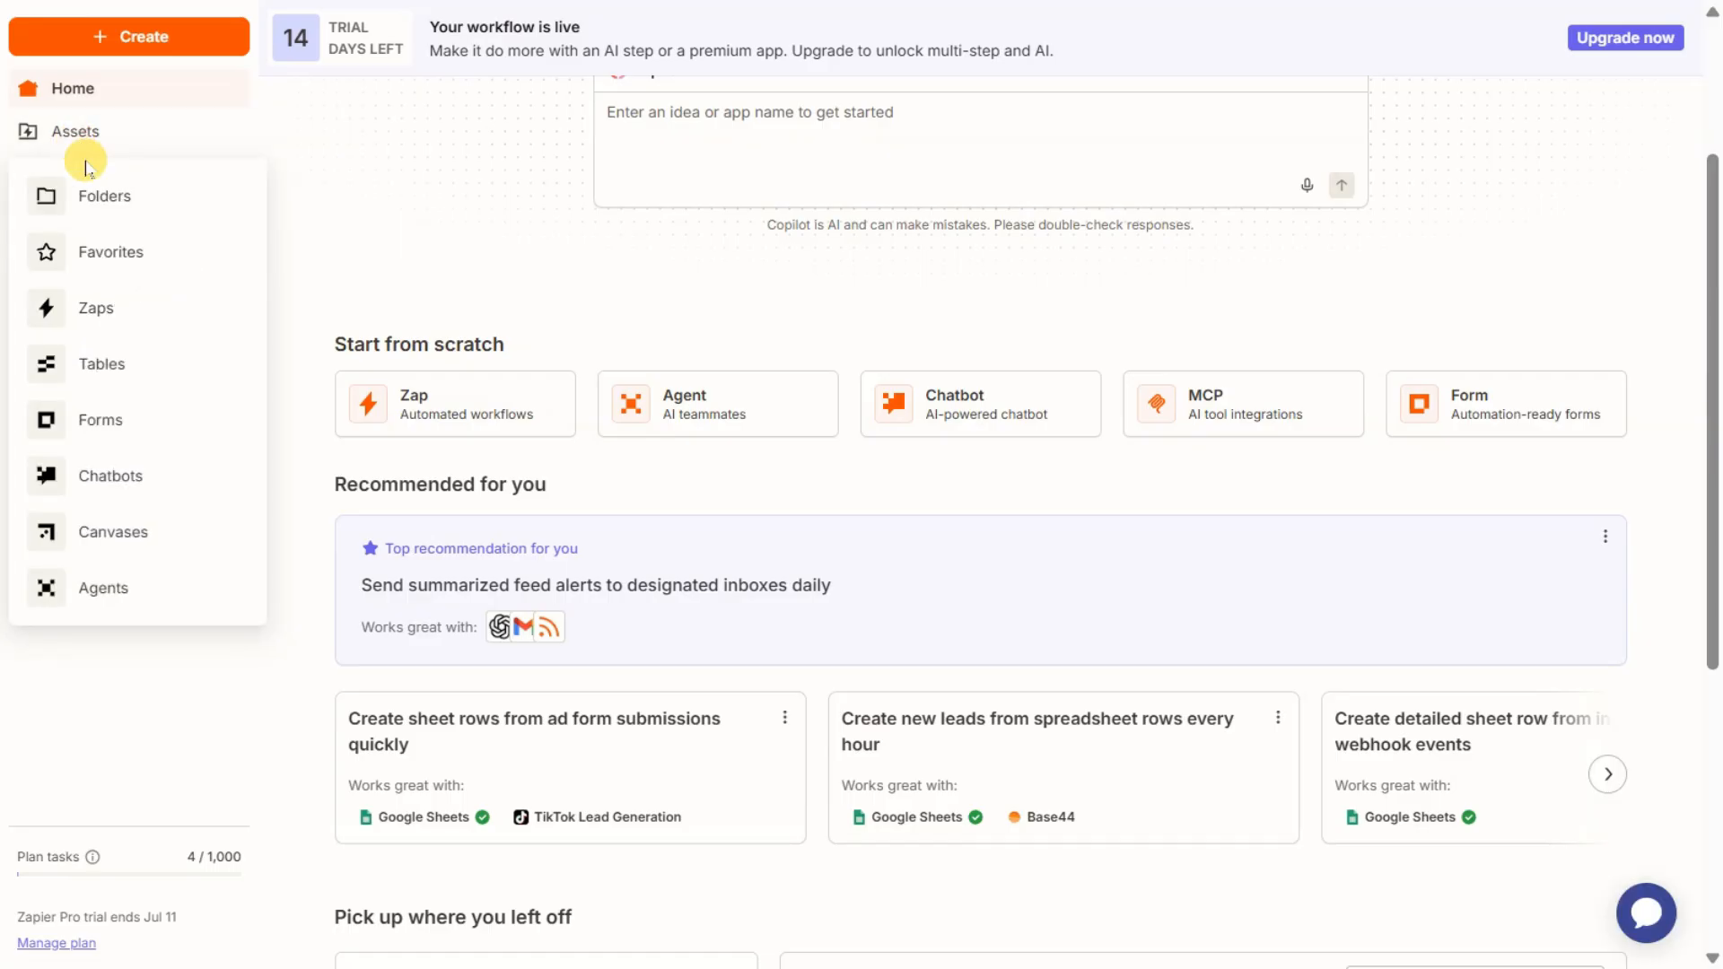
pyautogui.click(105, 322)
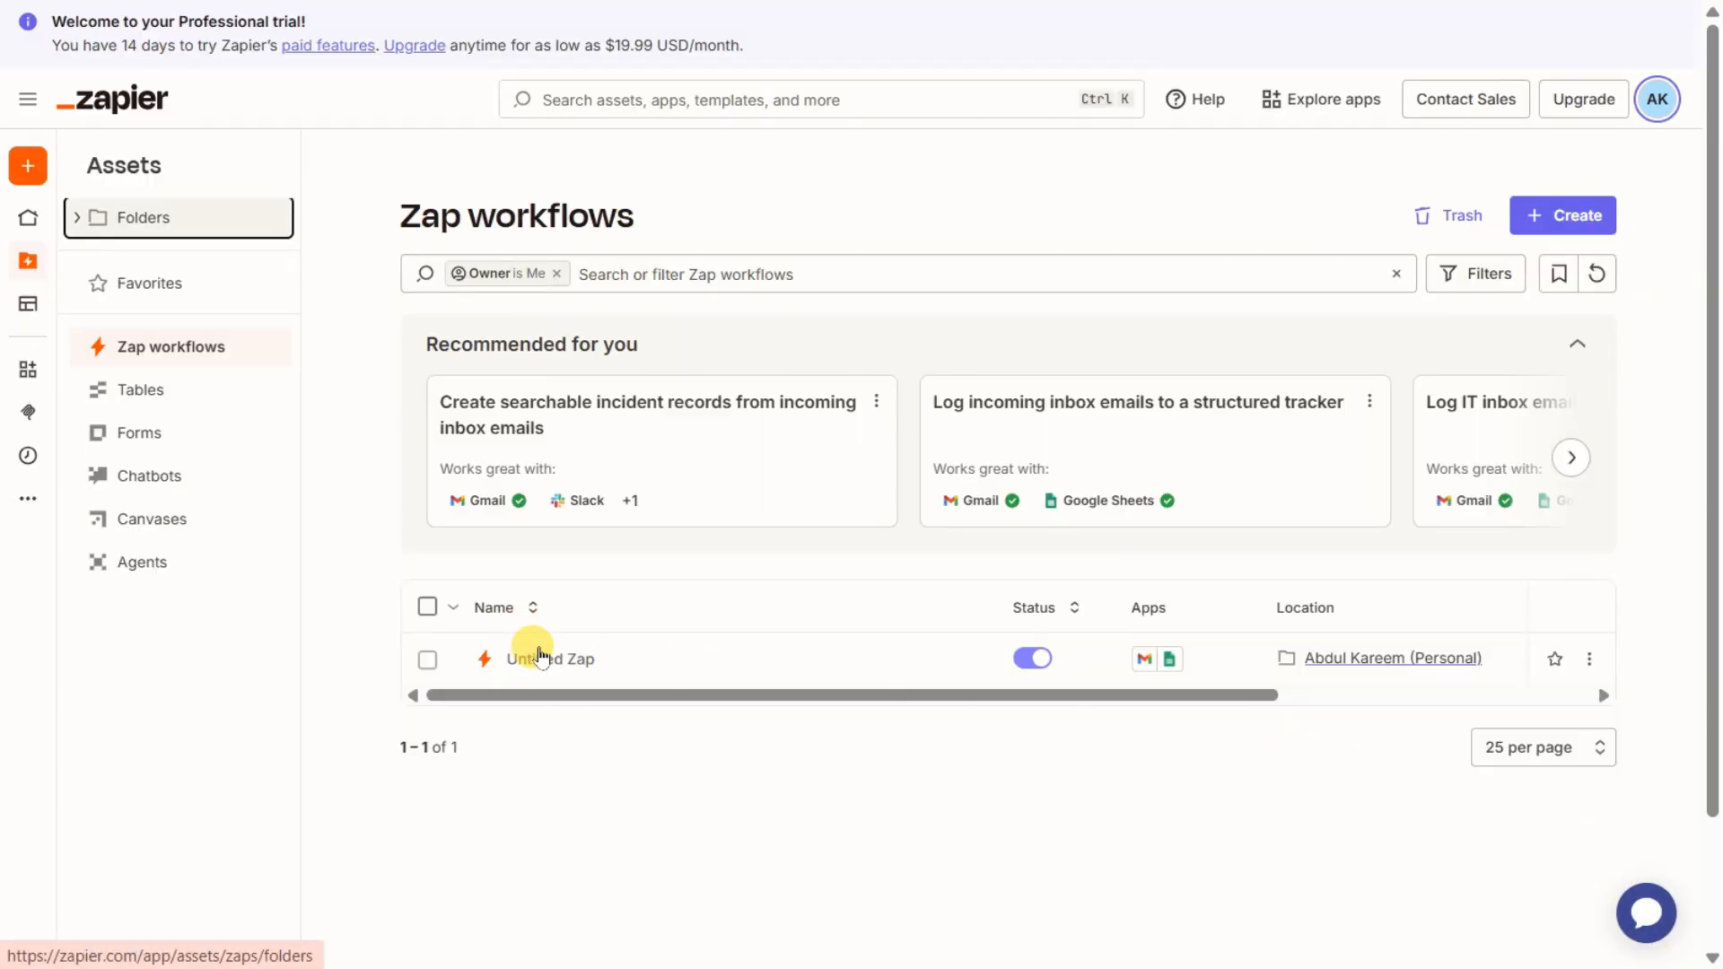
pyautogui.click(643, 657)
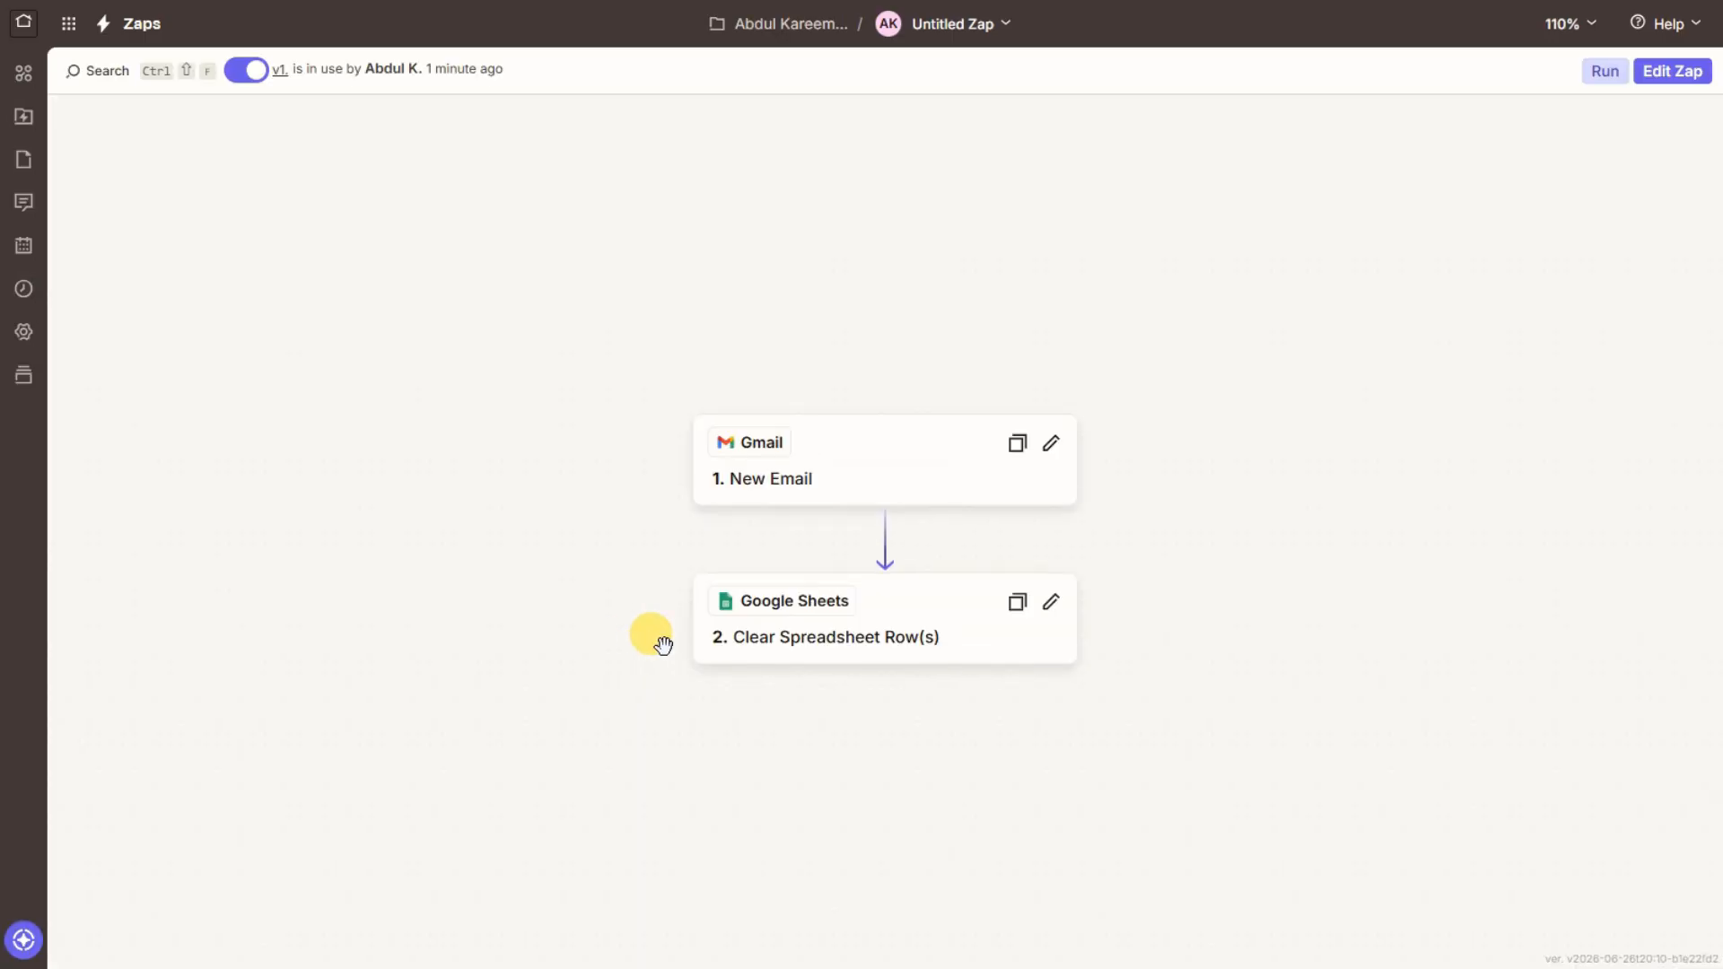
pyautogui.click(1052, 603)
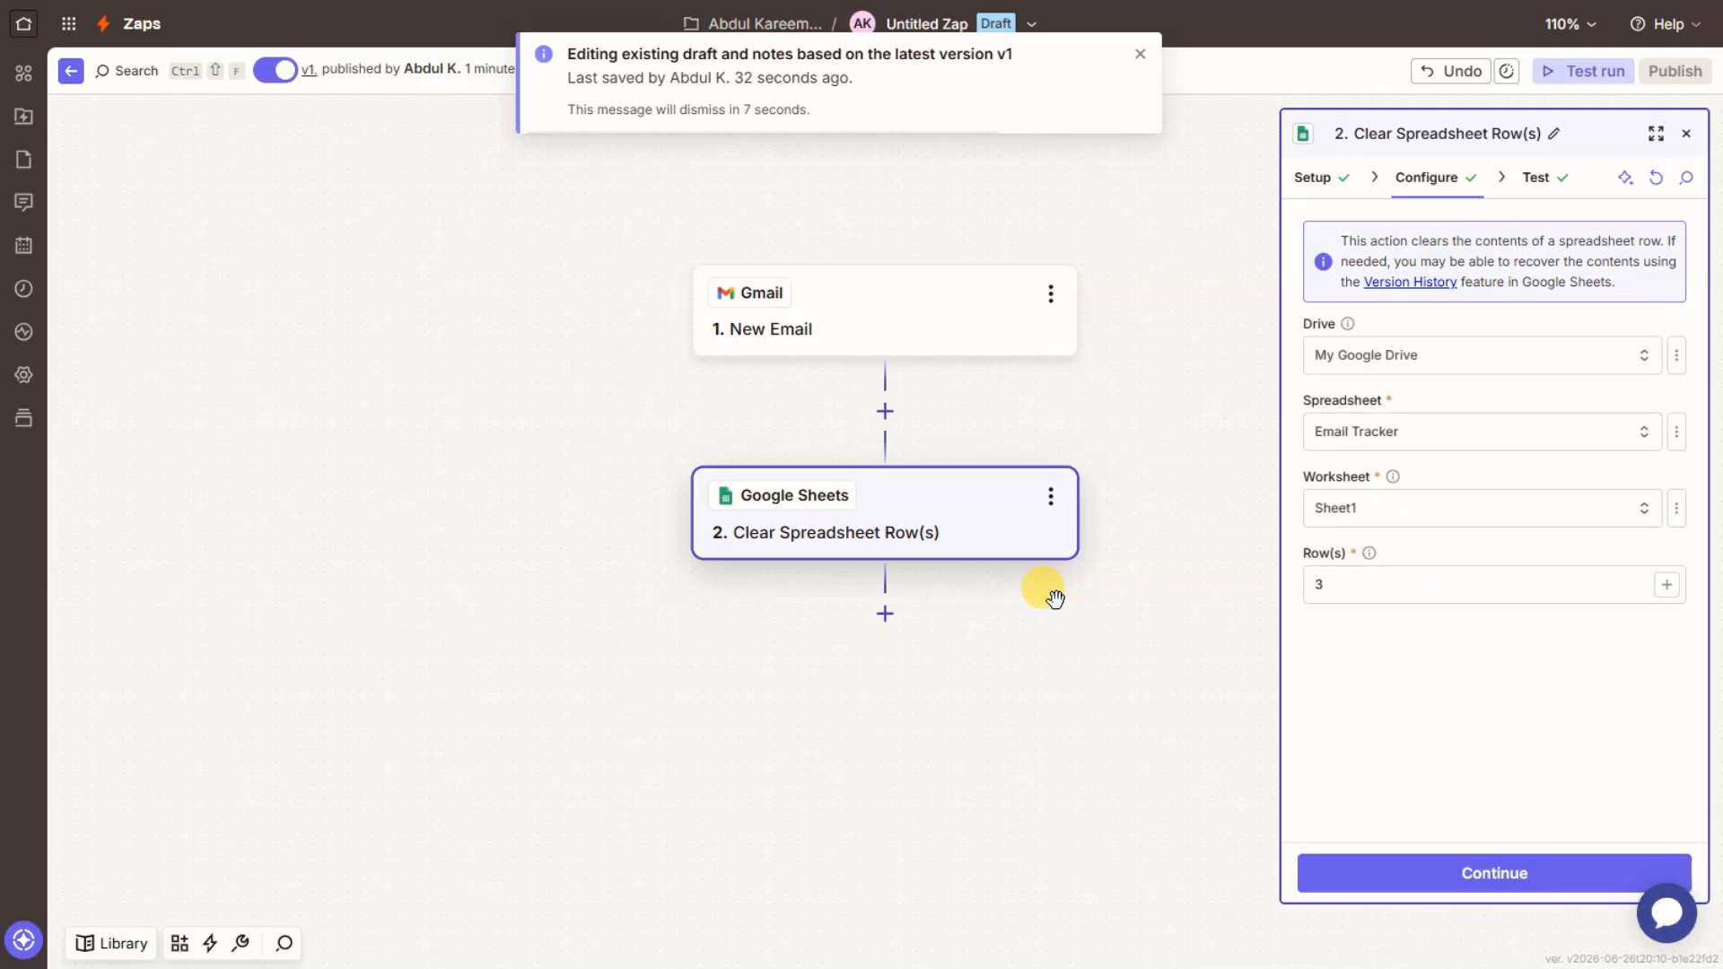
pyautogui.click(1555, 68)
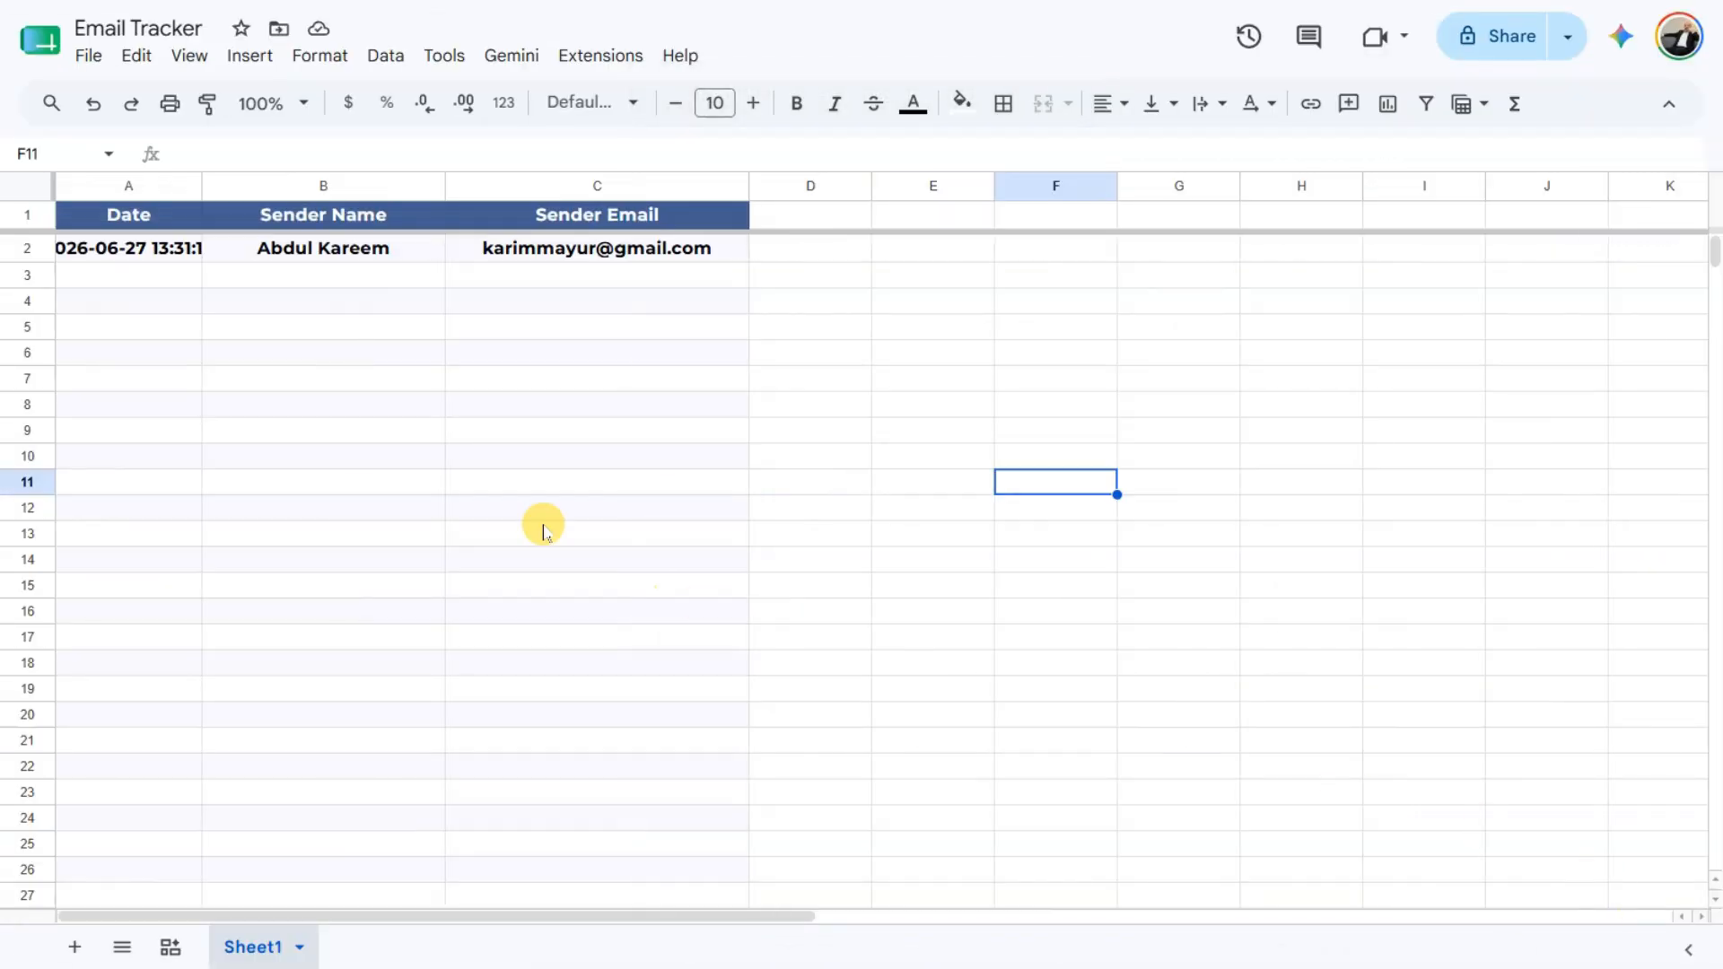
# Step: Switch to the Email Tracker spreadsheet and examine its Date, Sender Name and Sender Email columns
pyautogui.click(117, 191)
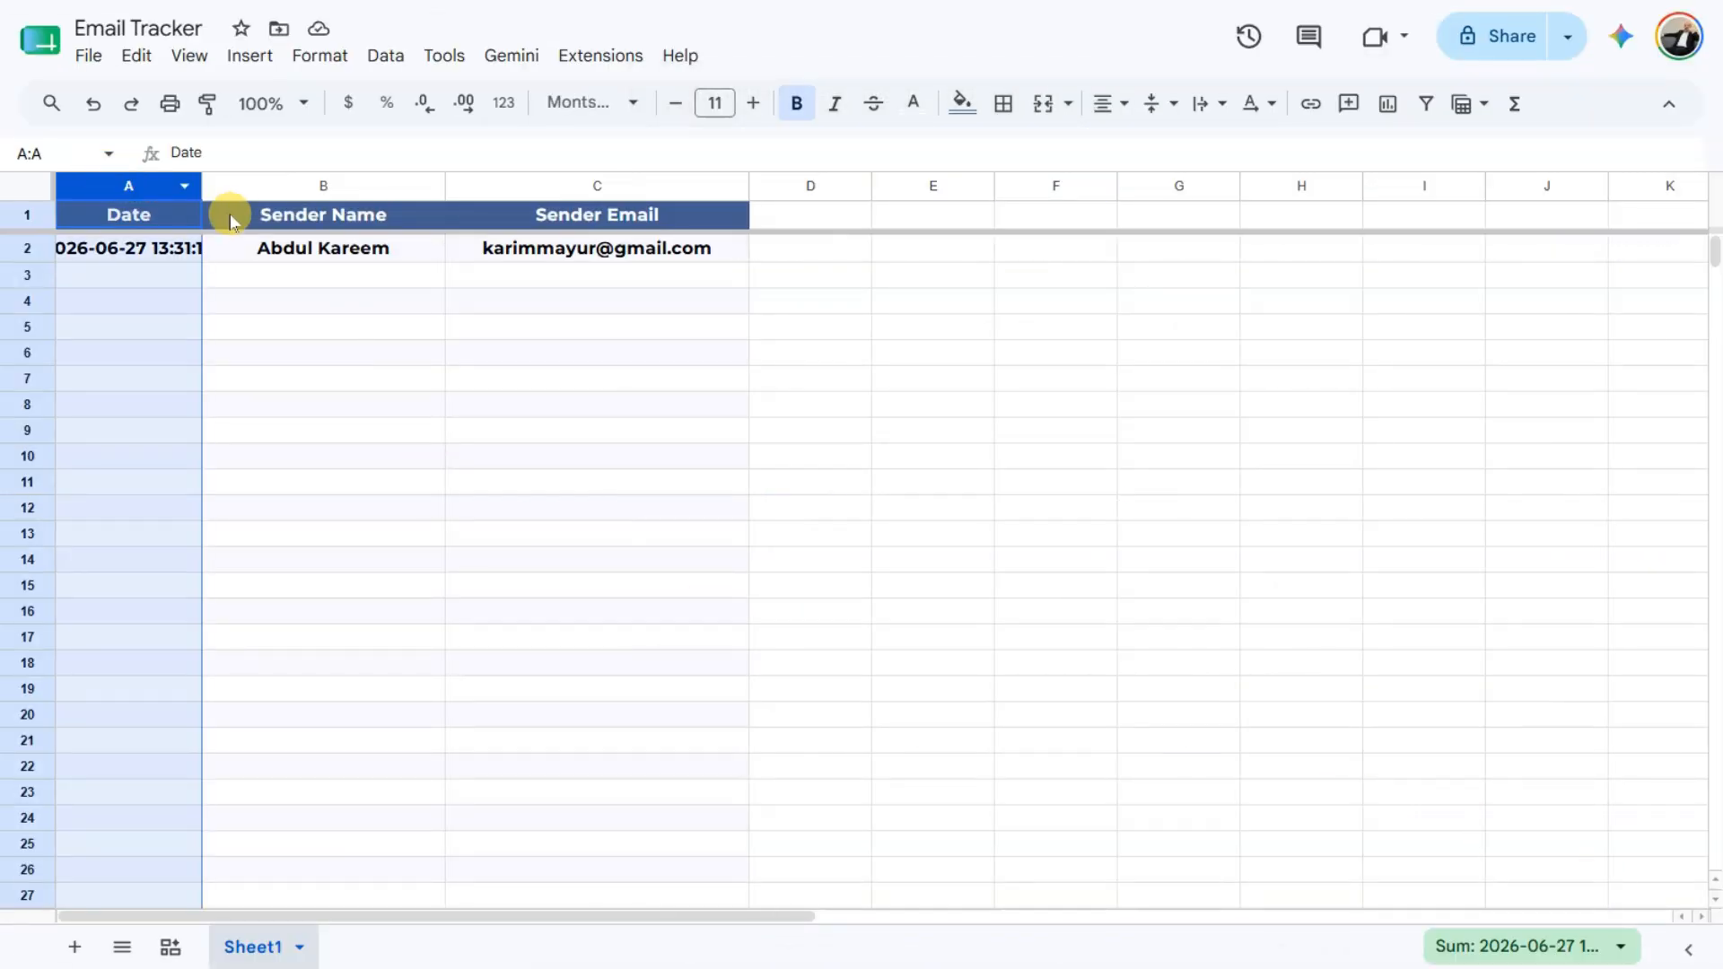
pyautogui.click(265, 191)
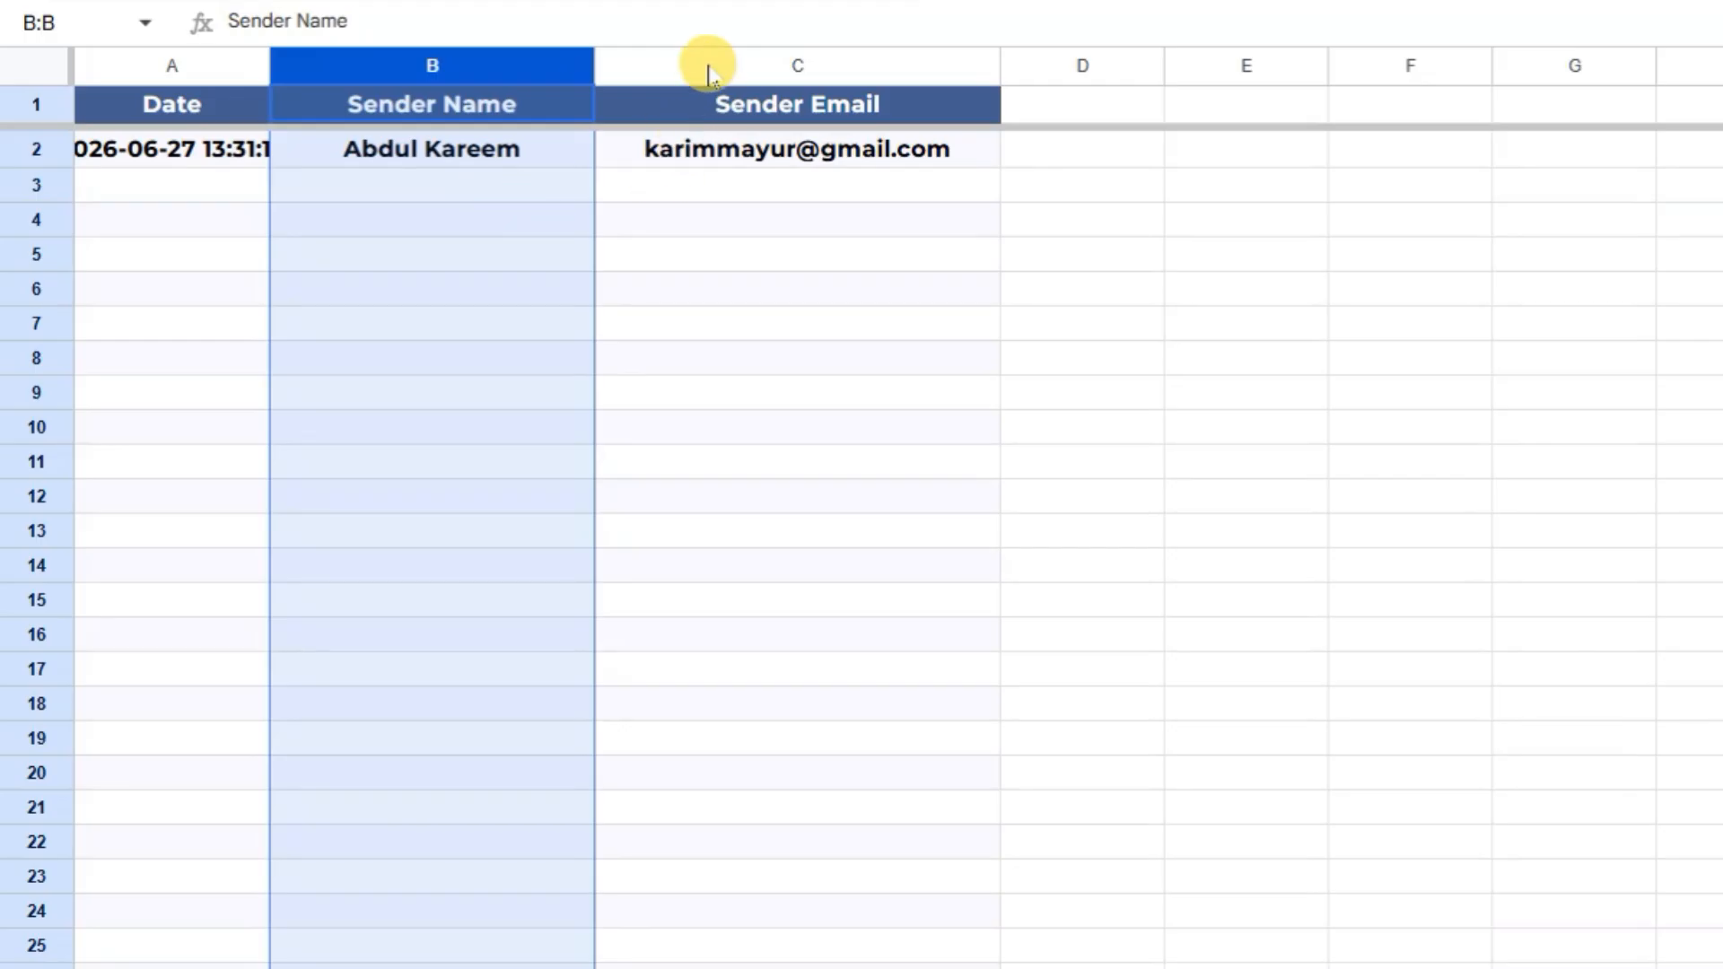
pyautogui.click(706, 63)
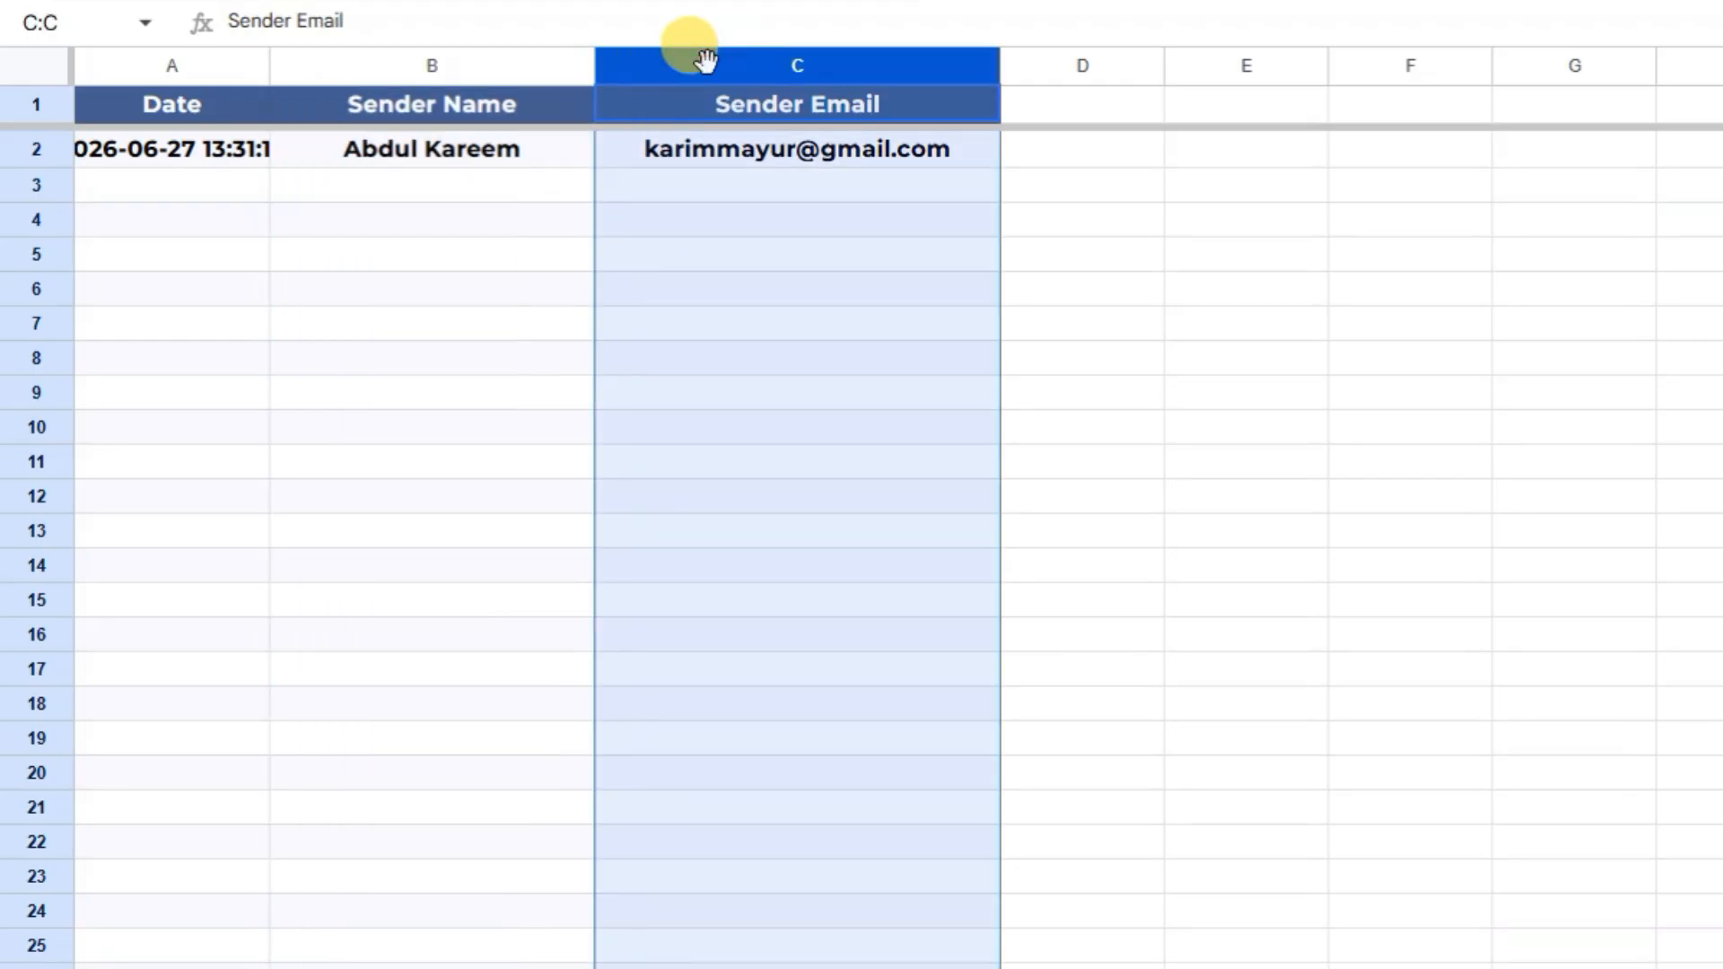